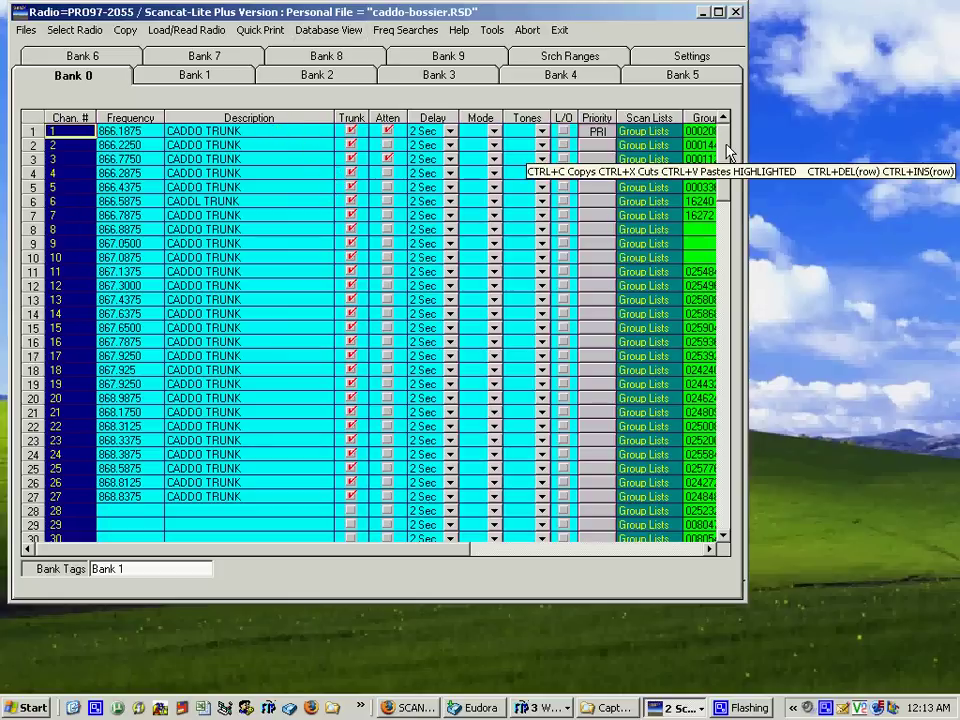
Step: Auto-configure the radio as the detected Uniden BCD-396T on port 4 at 115200 baud
drag(727, 152, 727, 162)
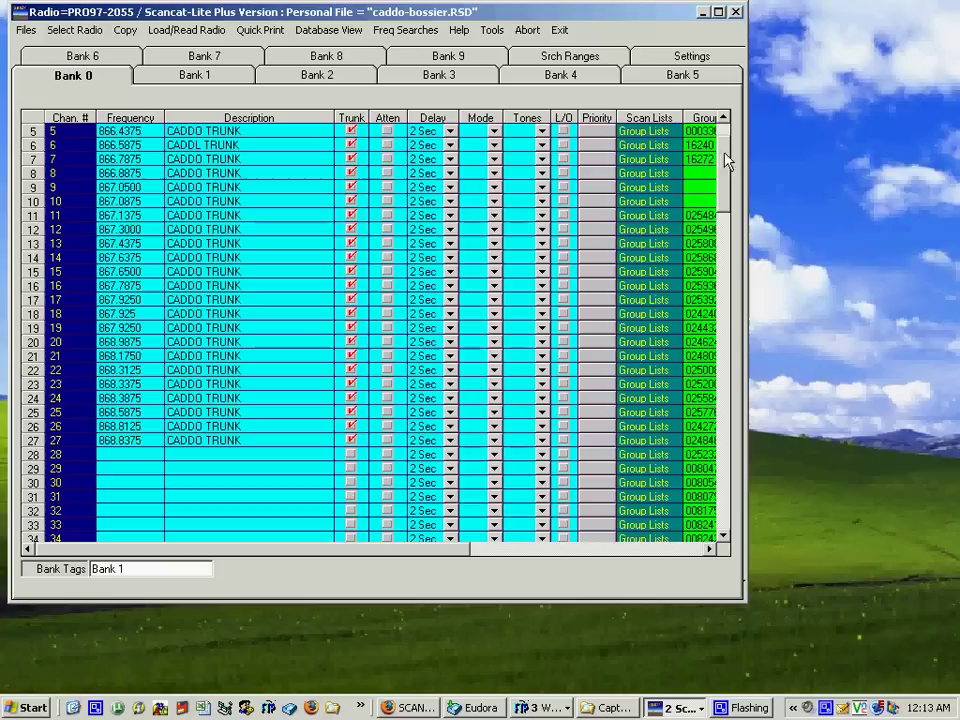
click(90, 31)
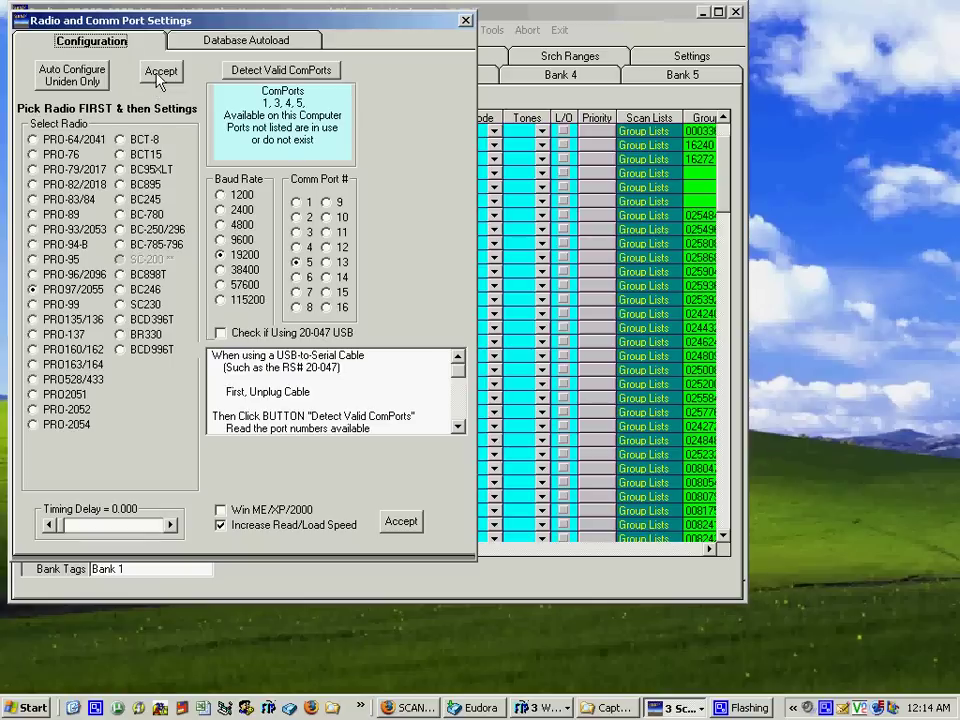
click(77, 78)
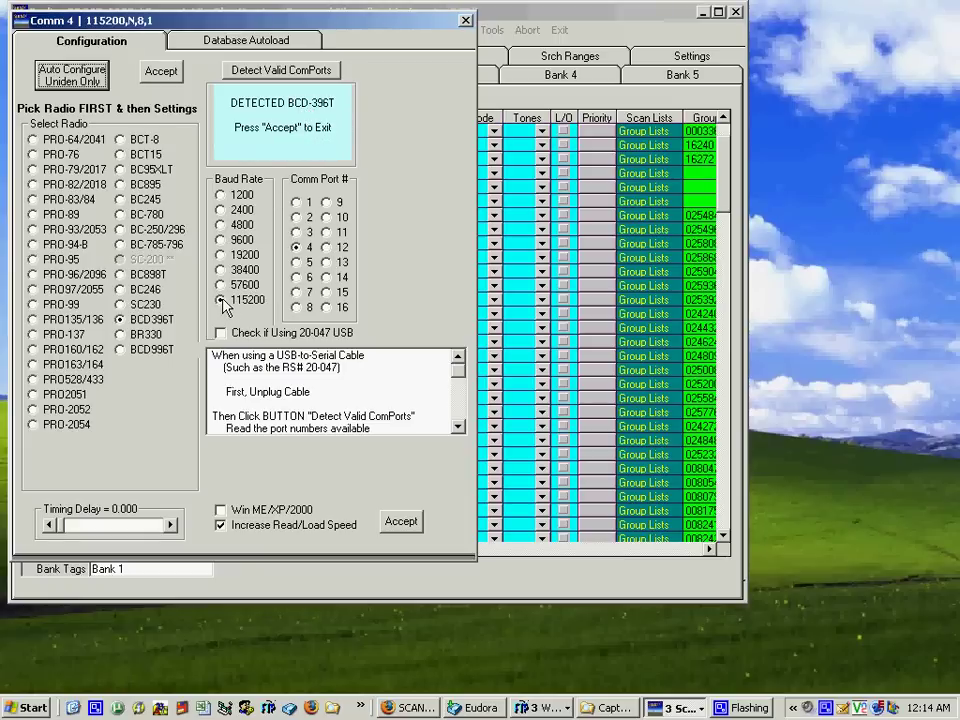
click(162, 73)
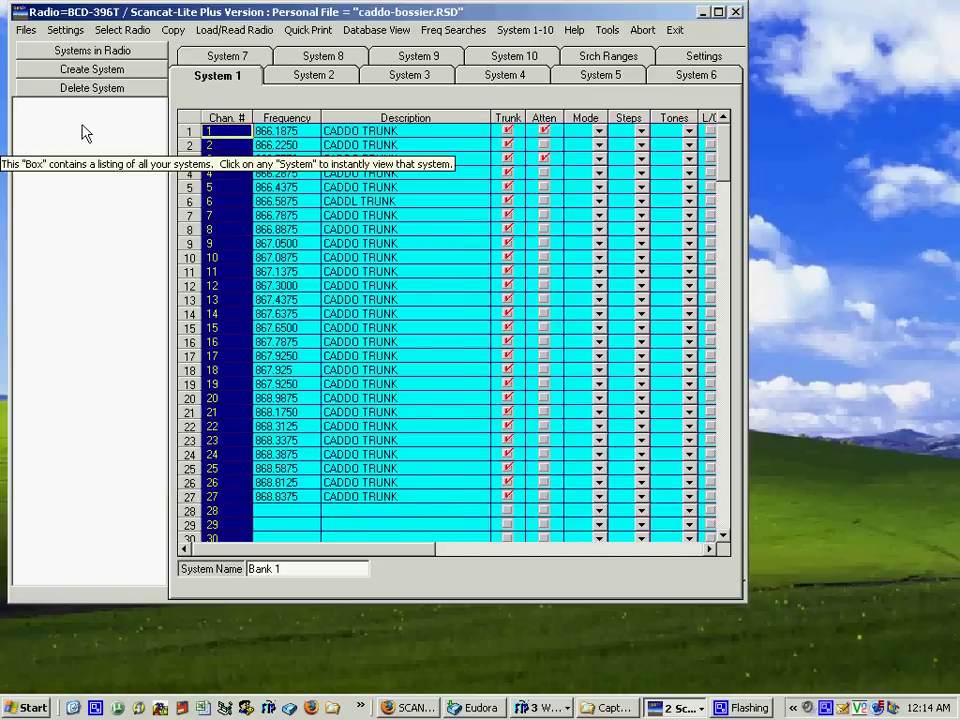
Step: Read the radio's 11 stored systems, starting with Shreveport-MOT-I and its 27 channels
click(90, 54)
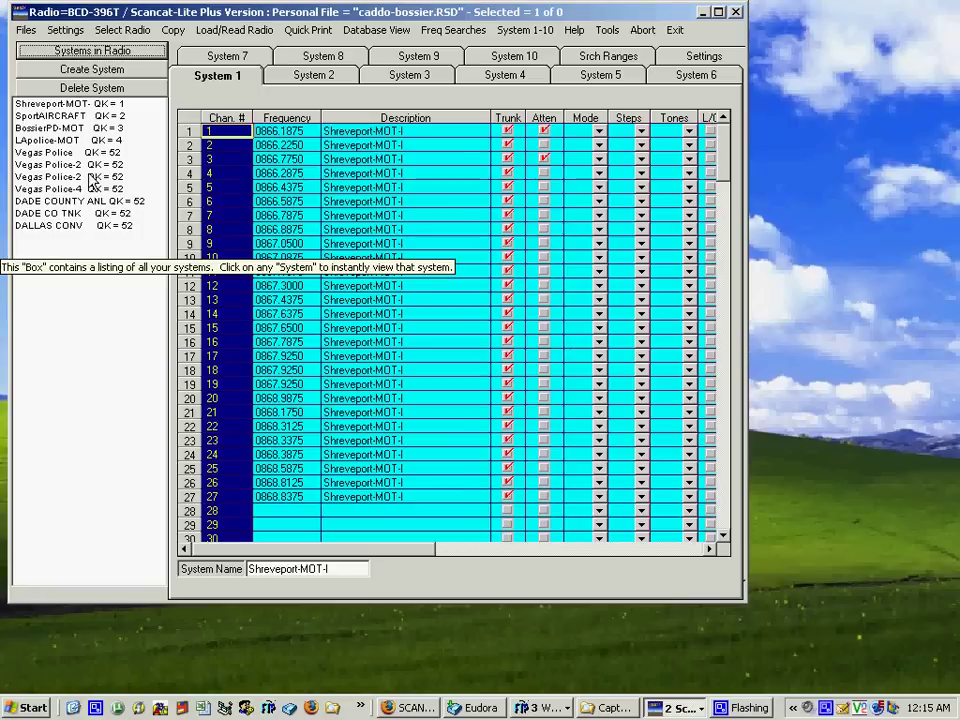
Step: Delete the Vegas Police system from the radio's list
click(58, 153)
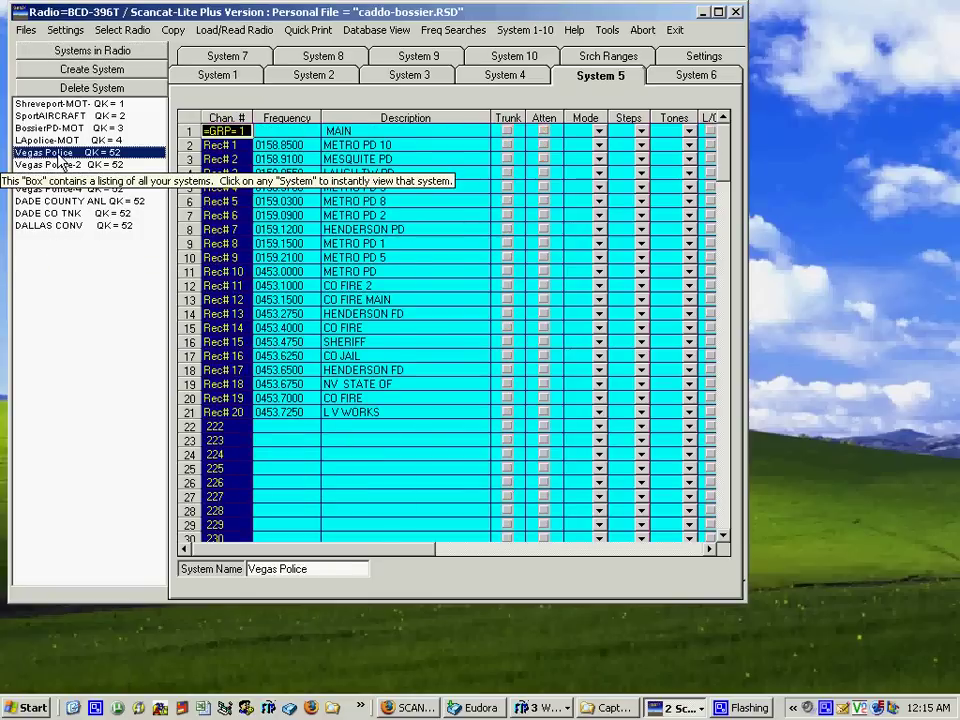
click(74, 92)
click(443, 420)
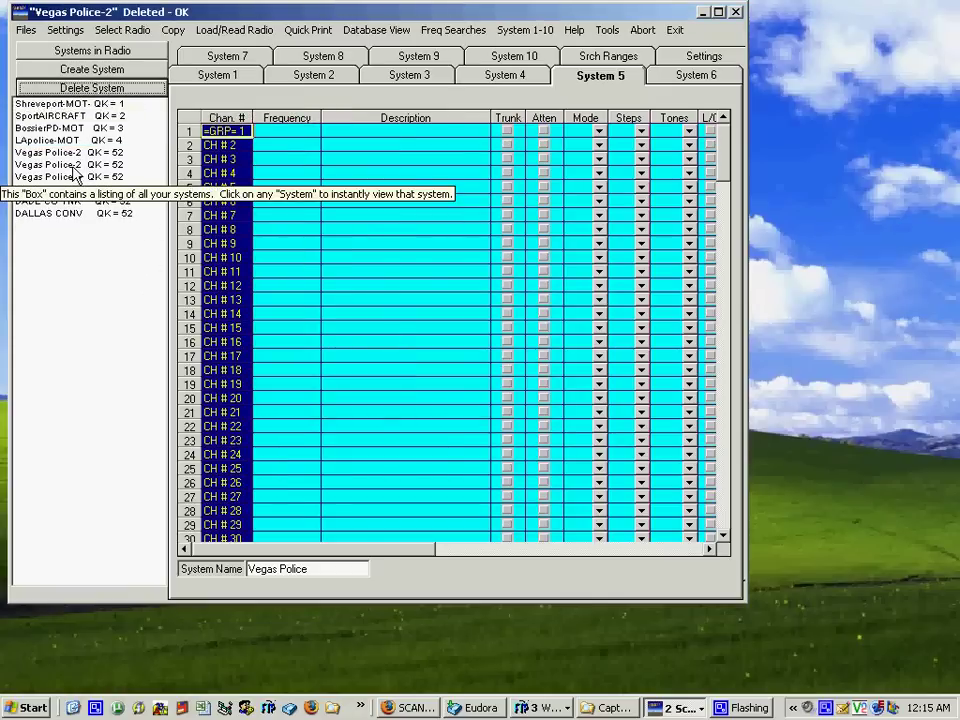
Step: Delete one duplicate Vegas Police-2 system, leaving nine systems
click(76, 153)
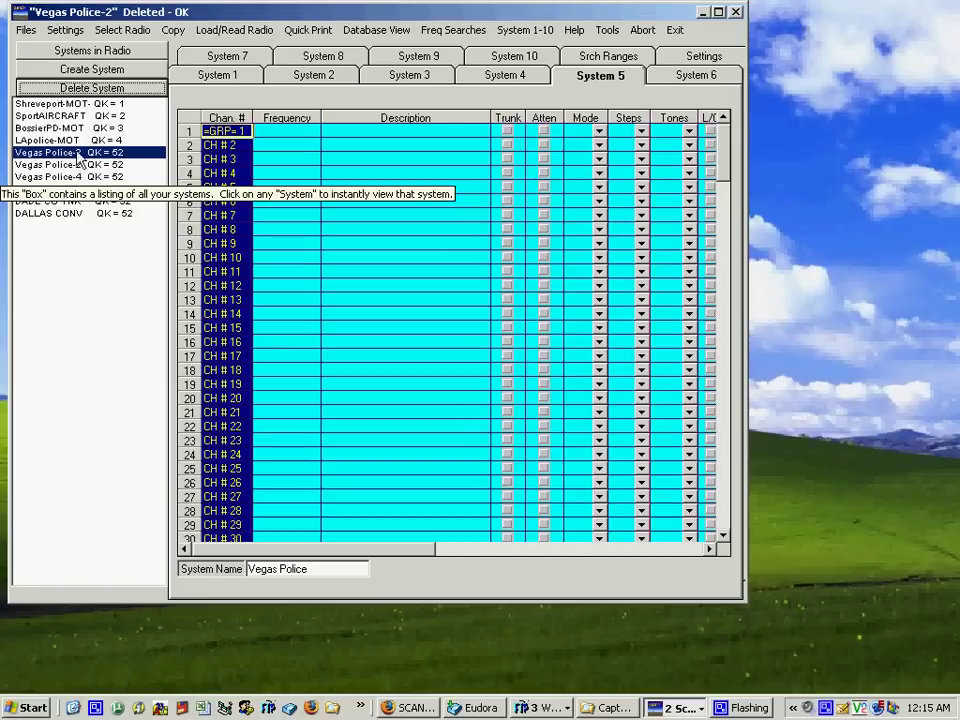
click(91, 89)
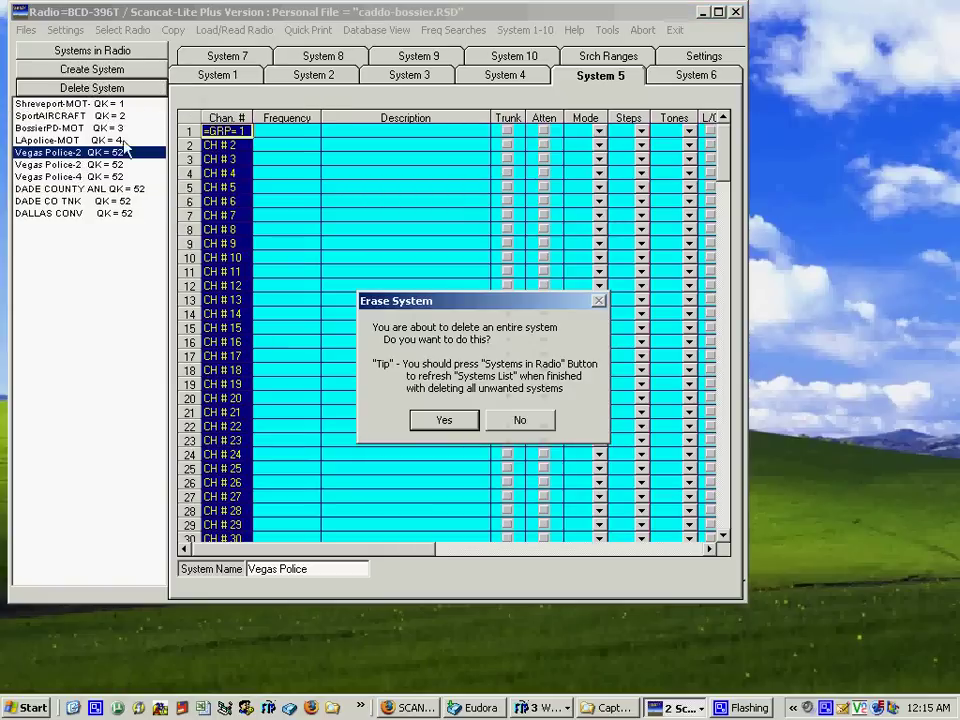
click(450, 420)
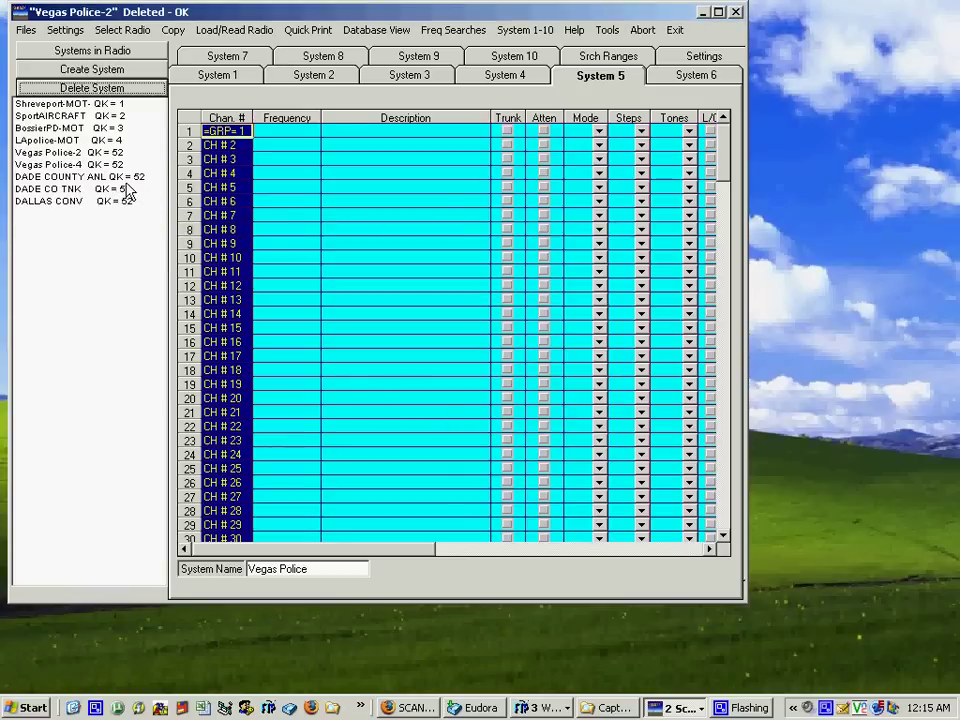
click(95, 152)
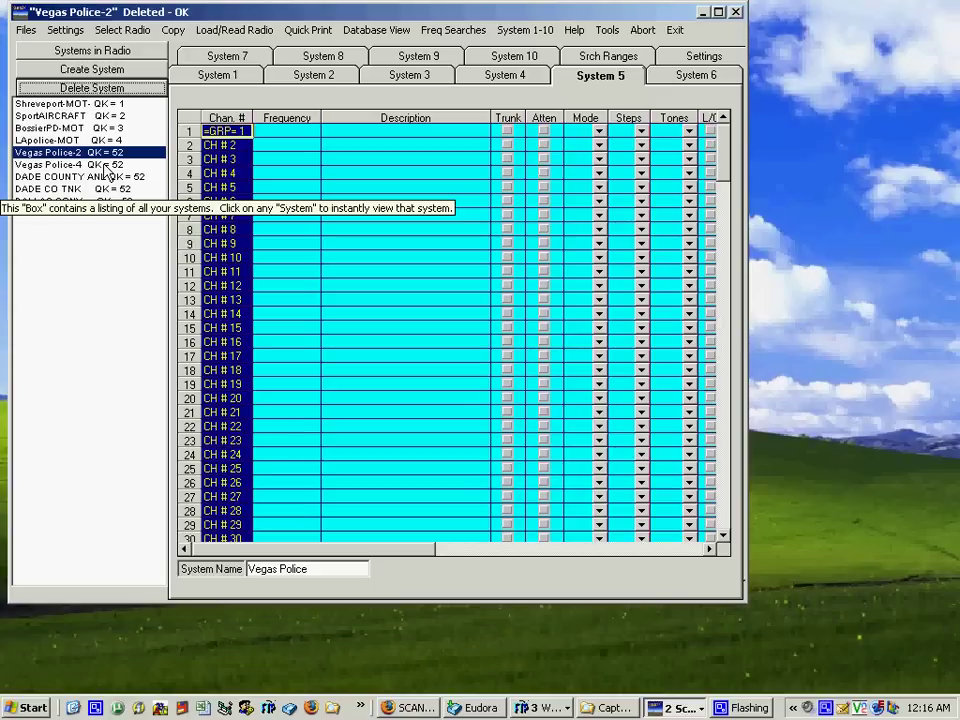
right_click(74, 91)
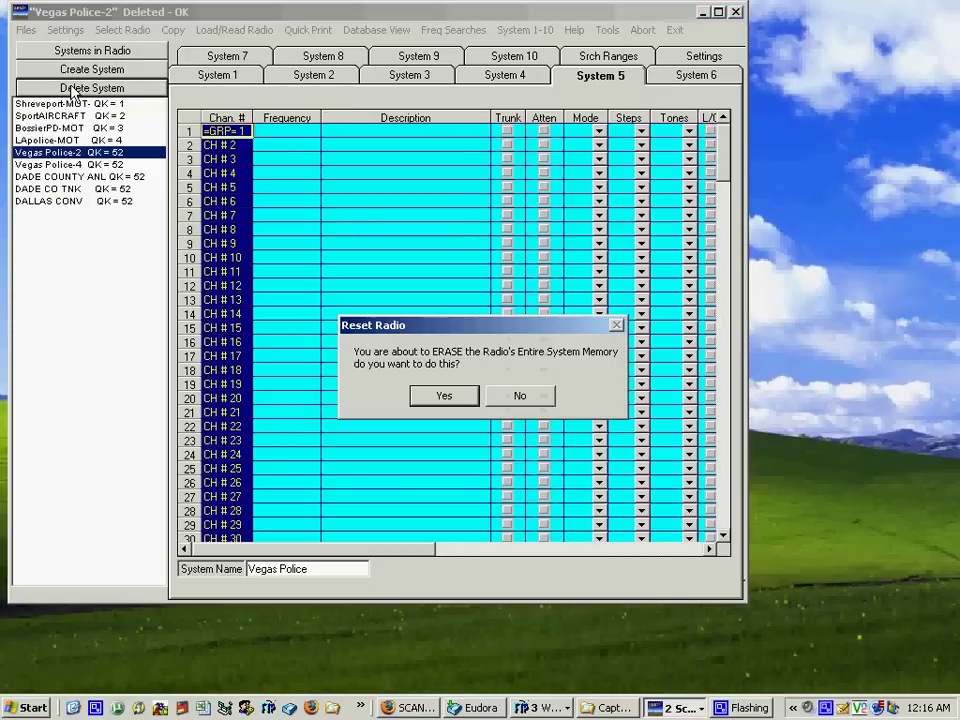
click(529, 397)
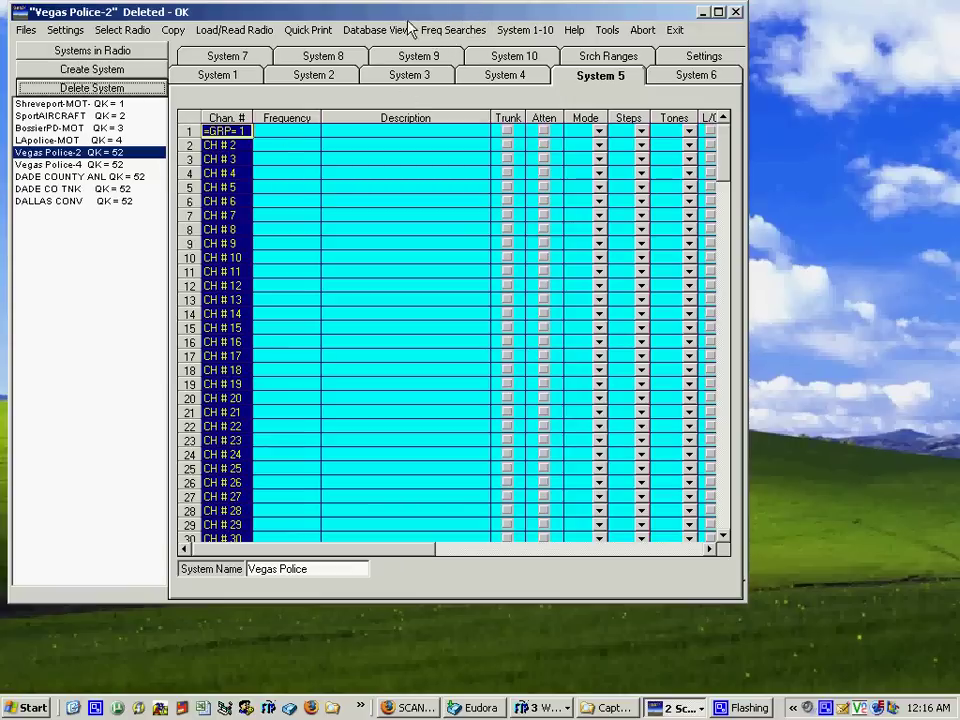
Step: Load Austin County, Texas (AUSTINTX.RSD) from the rsdtx.html RSD Lookup list
click(450, 33)
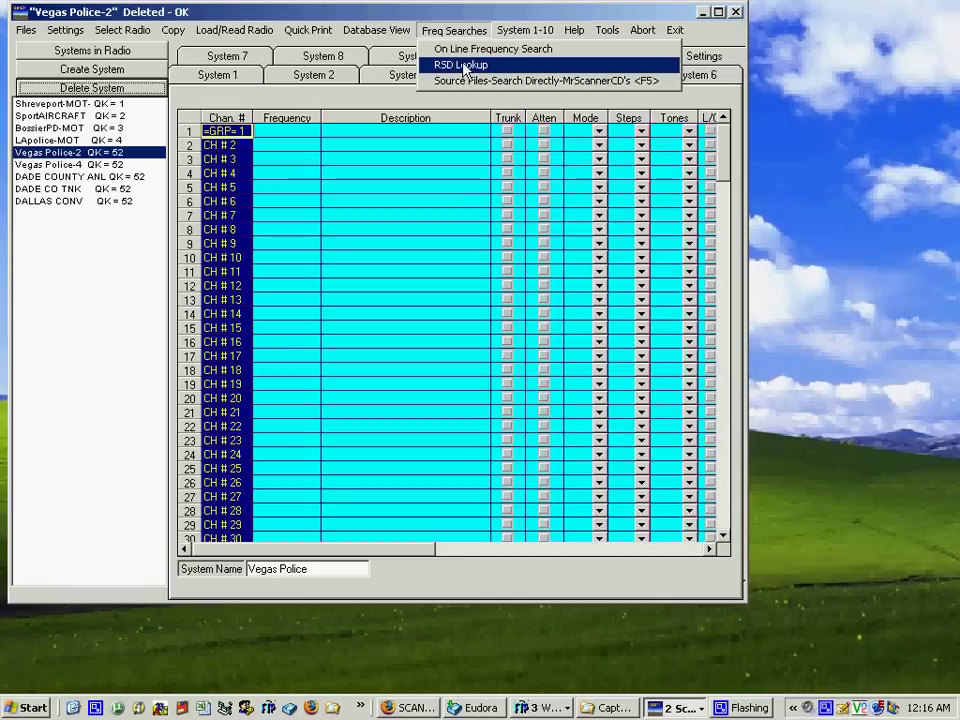
click(461, 65)
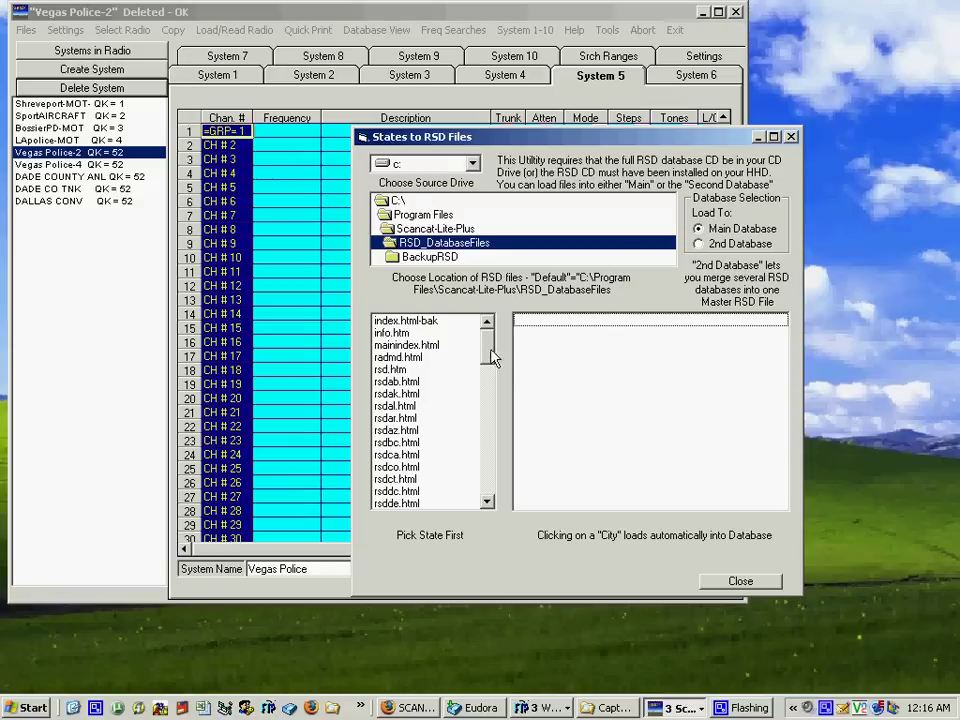
drag(490, 355, 492, 472)
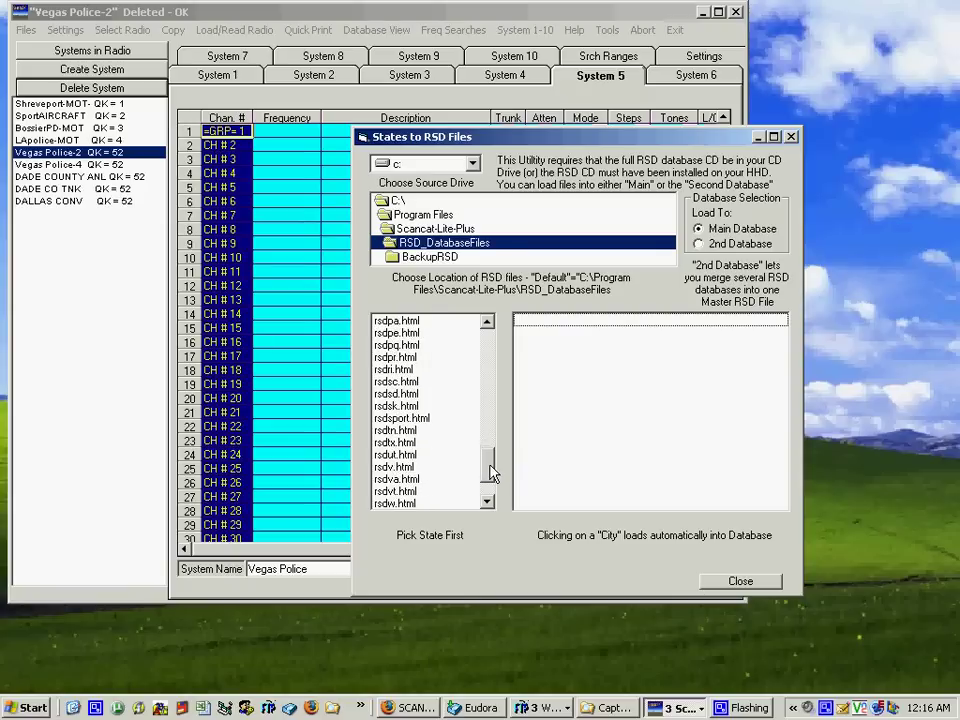
click(400, 442)
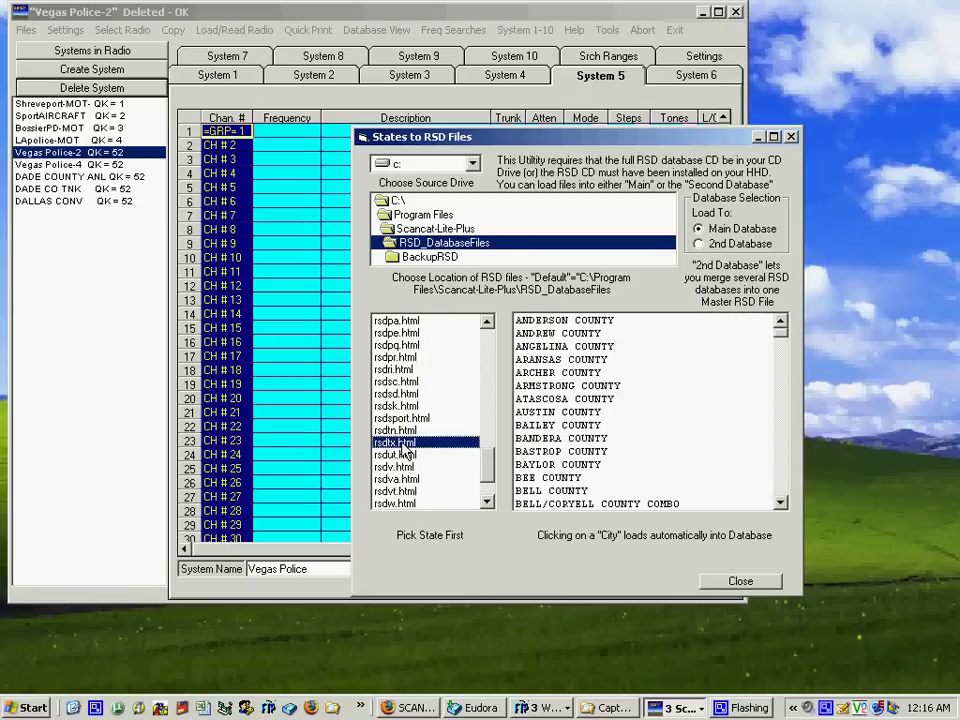
click(560, 415)
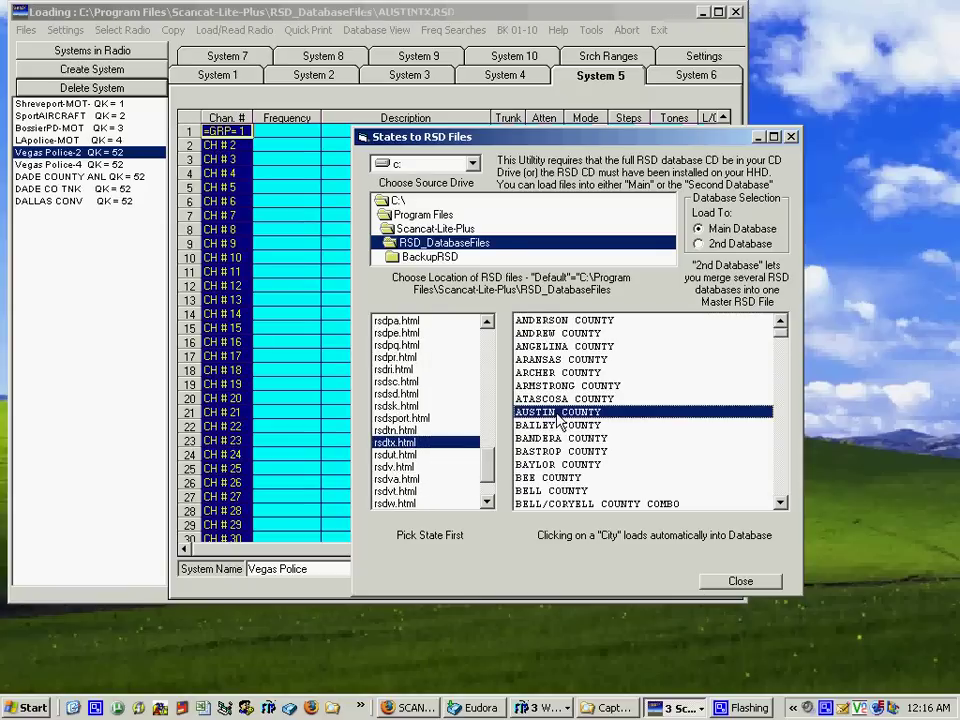
Step: Review the Austin database's System 1, 2, 3 and 5 channel grids, ending on System 2
click(243, 78)
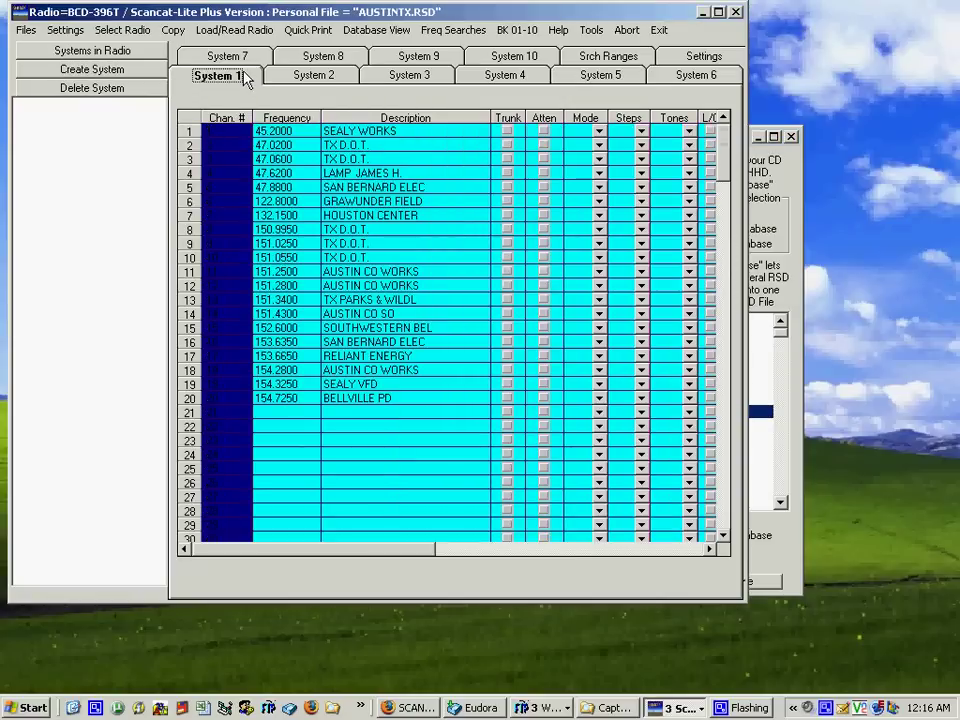
click(316, 76)
click(396, 79)
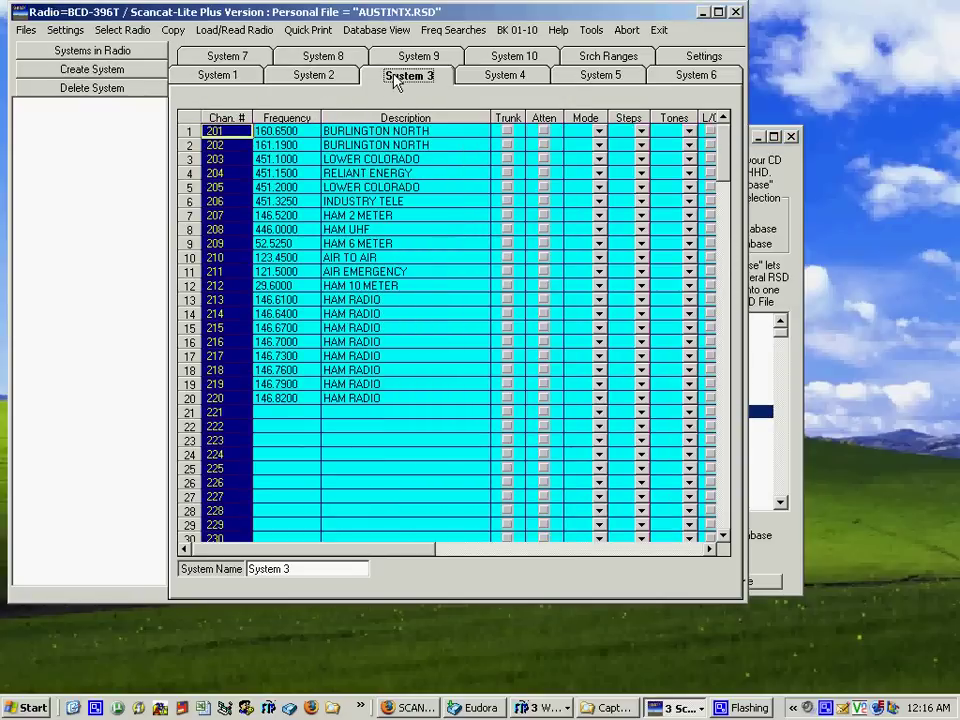
click(601, 78)
click(218, 76)
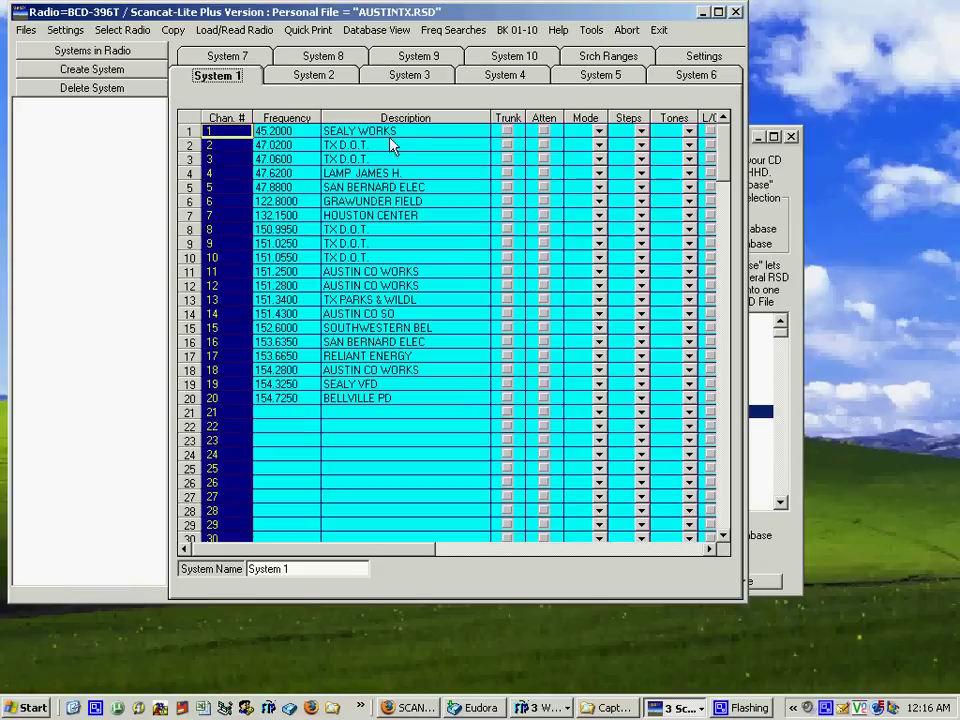
click(313, 76)
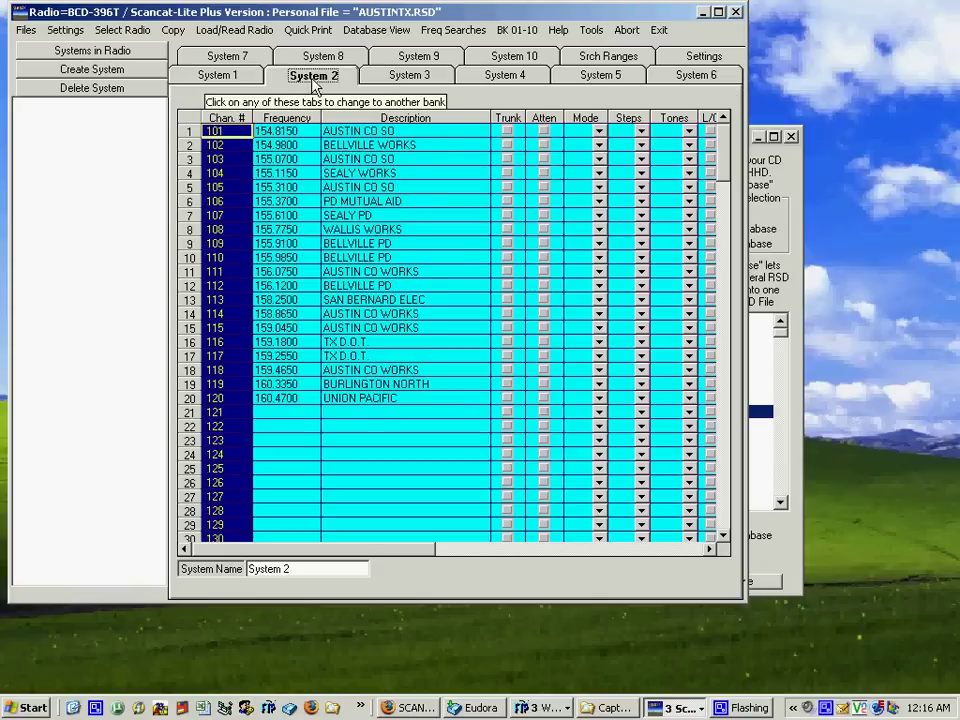
Step: Rename System 2, with channels 101–120, to AUSTIN
click(300, 572)
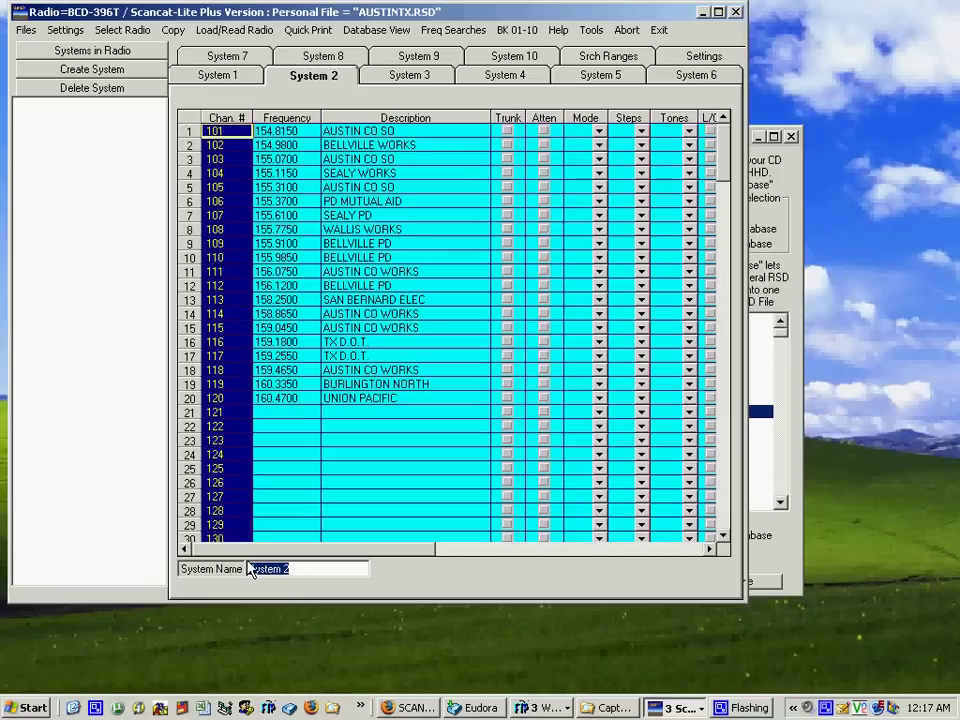
key(BackSpace)
text(AUSTIN)
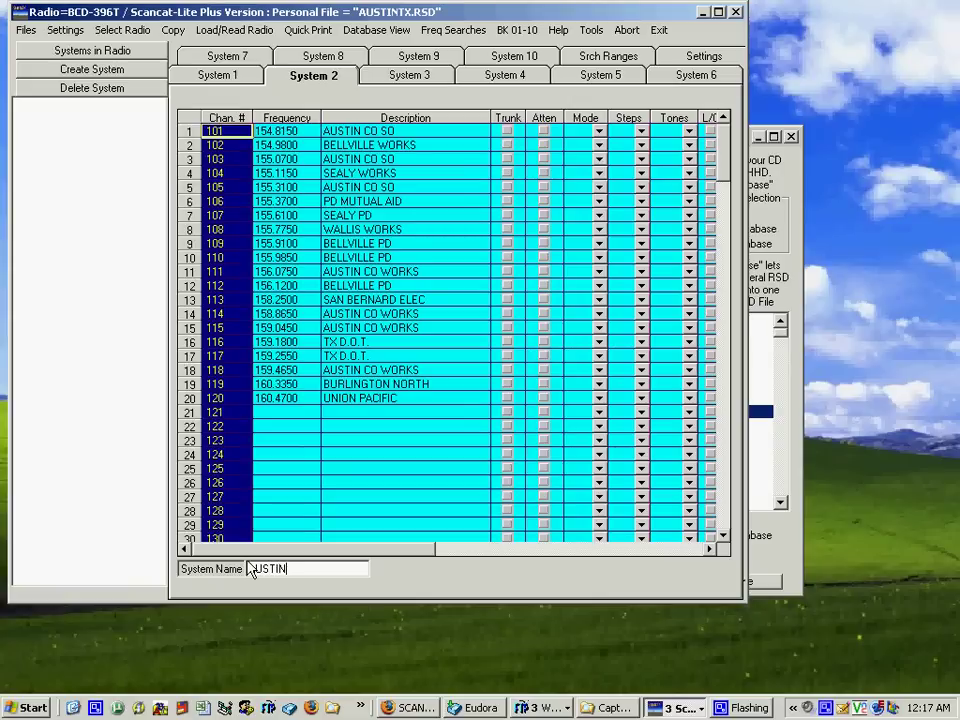
Step: Create a new radio system from the AUSTIN channel grid and choose to add another
click(100, 70)
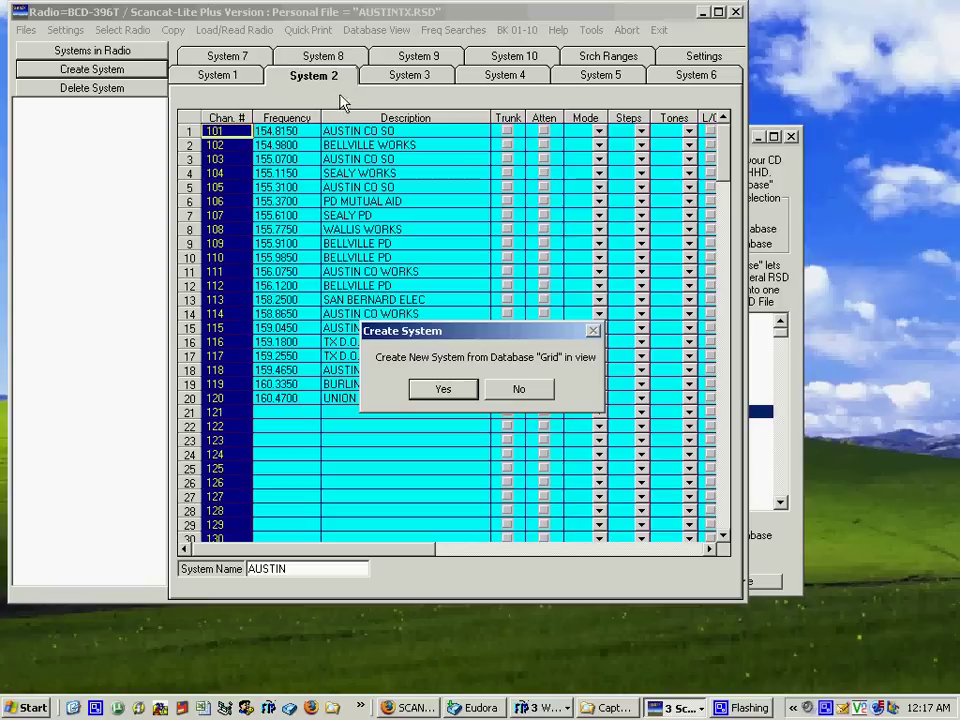
click(450, 389)
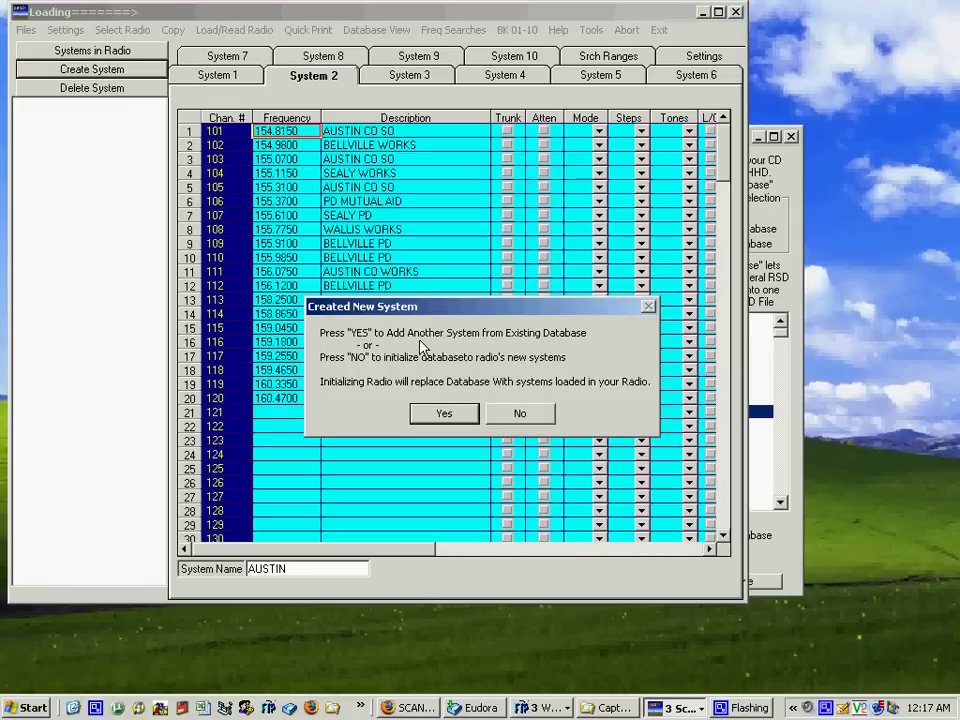
click(446, 416)
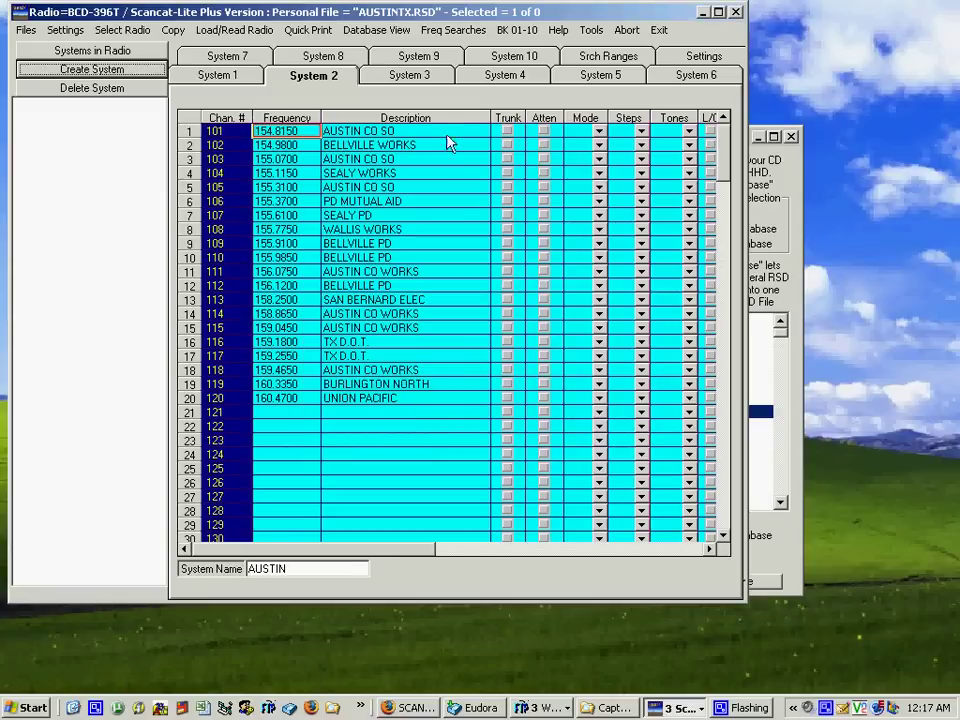
click(420, 80)
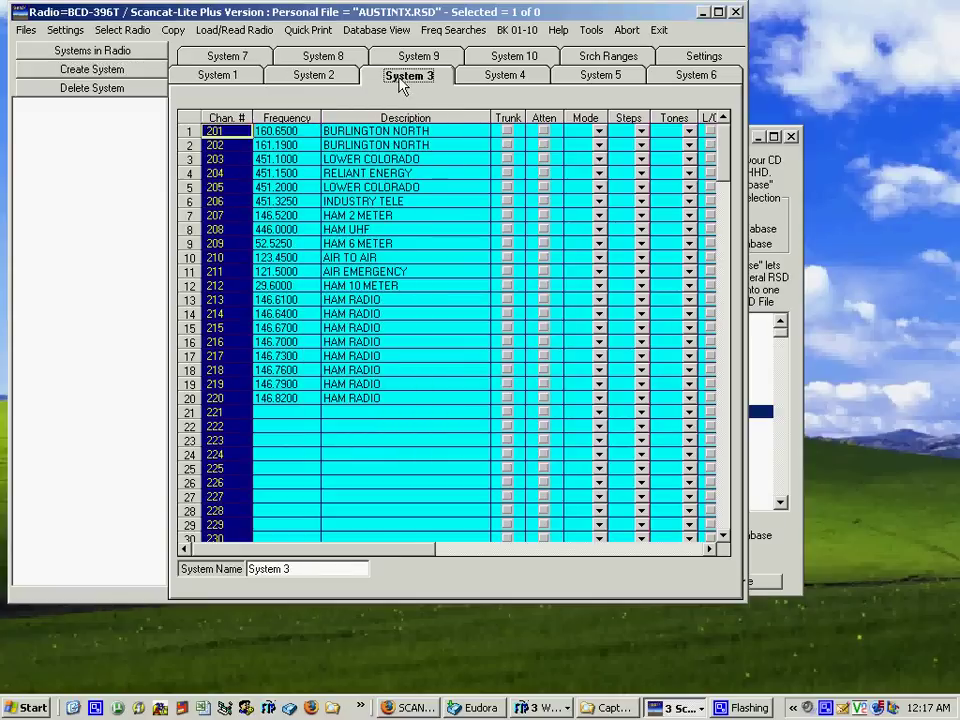
Step: Turn System 3's channel grid into another radio system, then choose to add one more from the database
click(96, 72)
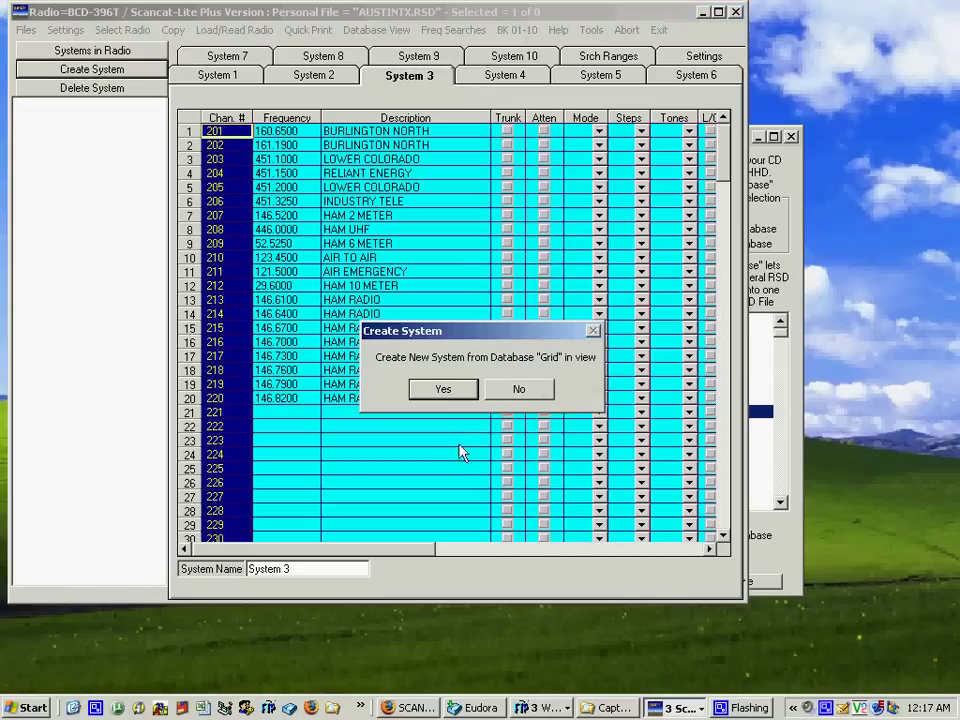
click(451, 395)
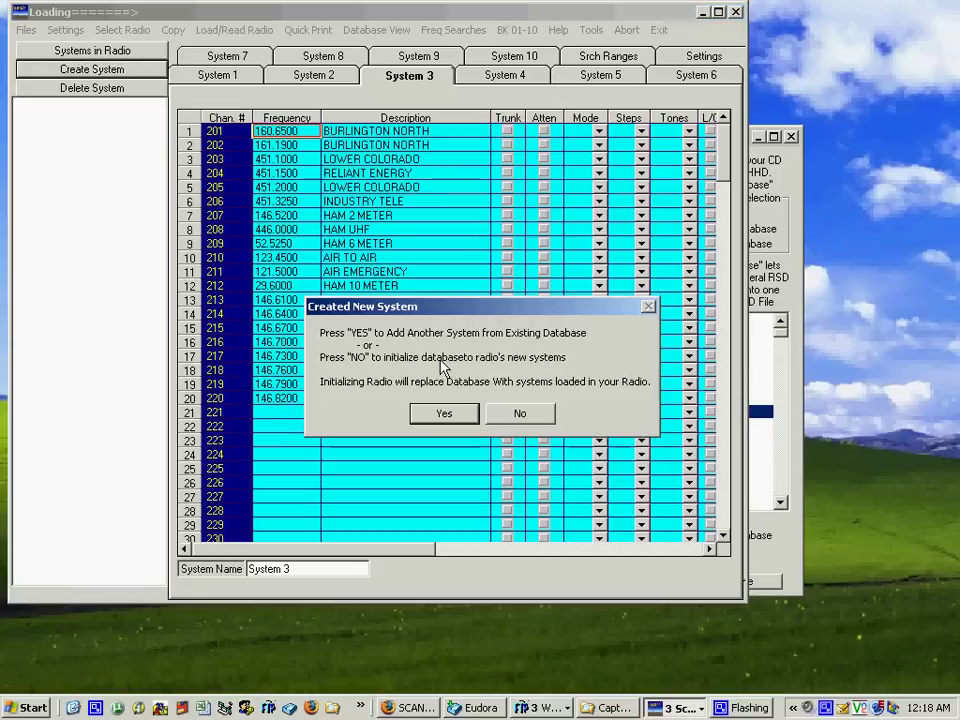
click(450, 414)
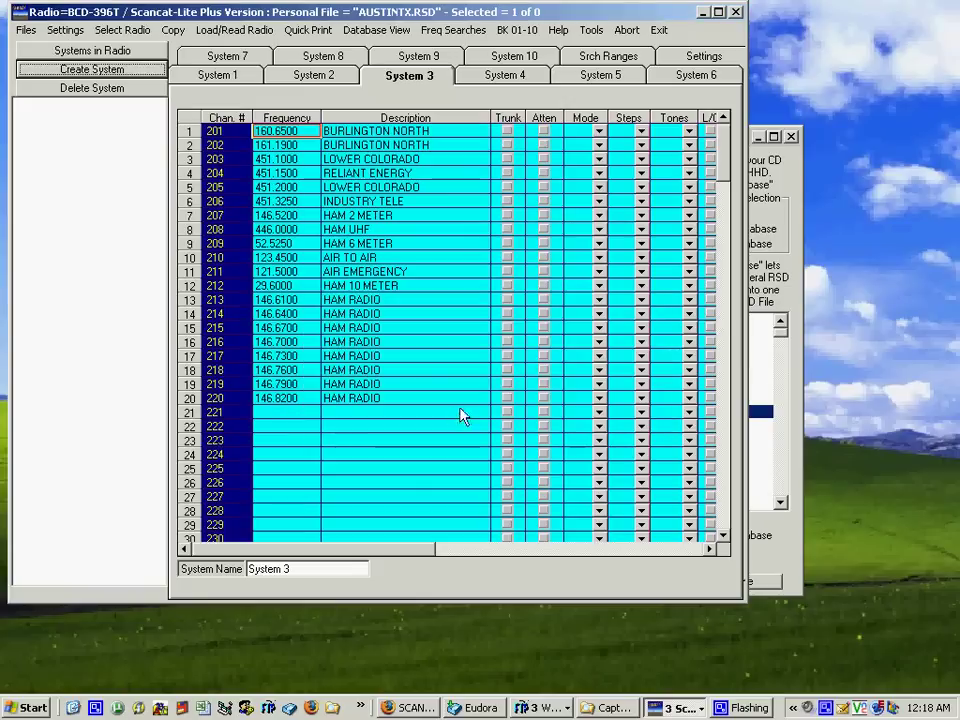
Step: Load the Dade County, Florida database (DADEFL.RSD) from the rsdfl.html county list
click(773, 420)
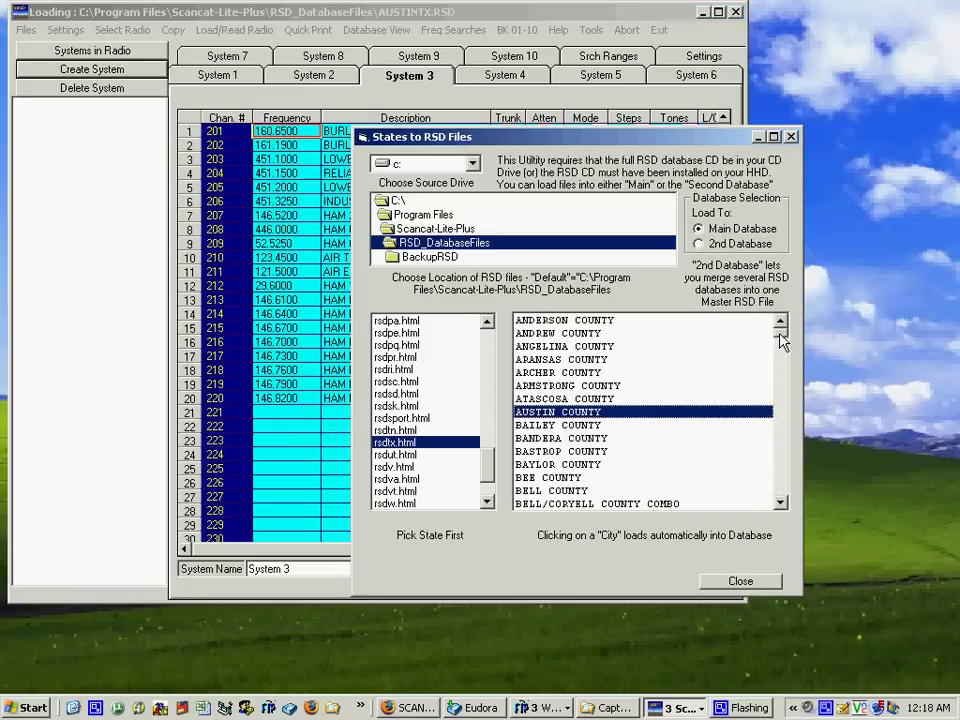
drag(781, 341, 781, 487)
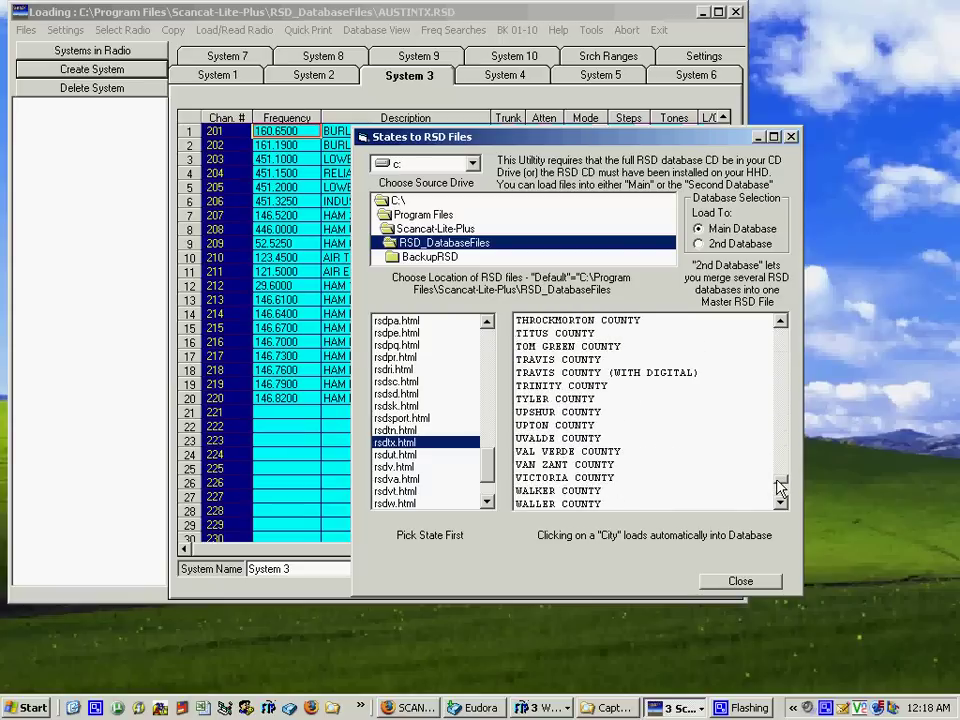
drag(487, 468, 488, 375)
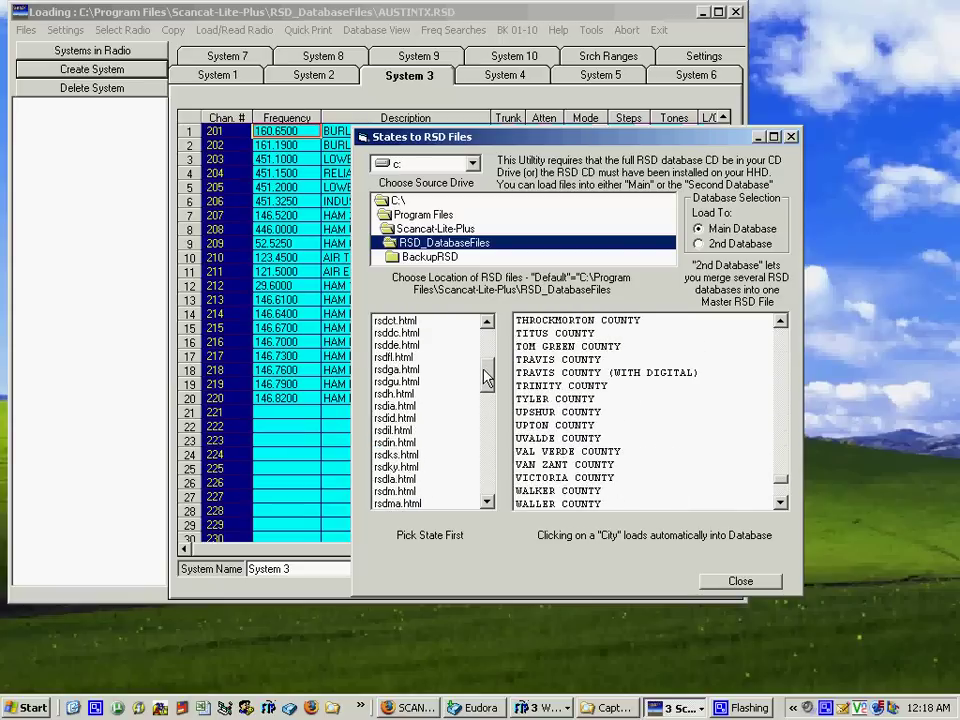
click(403, 357)
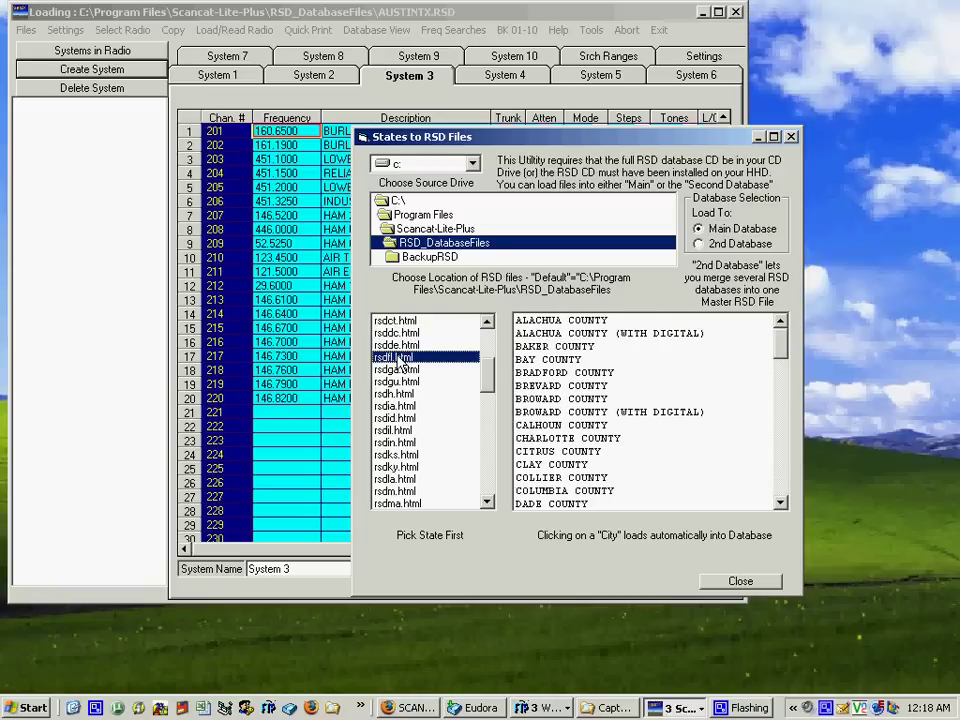
click(555, 505)
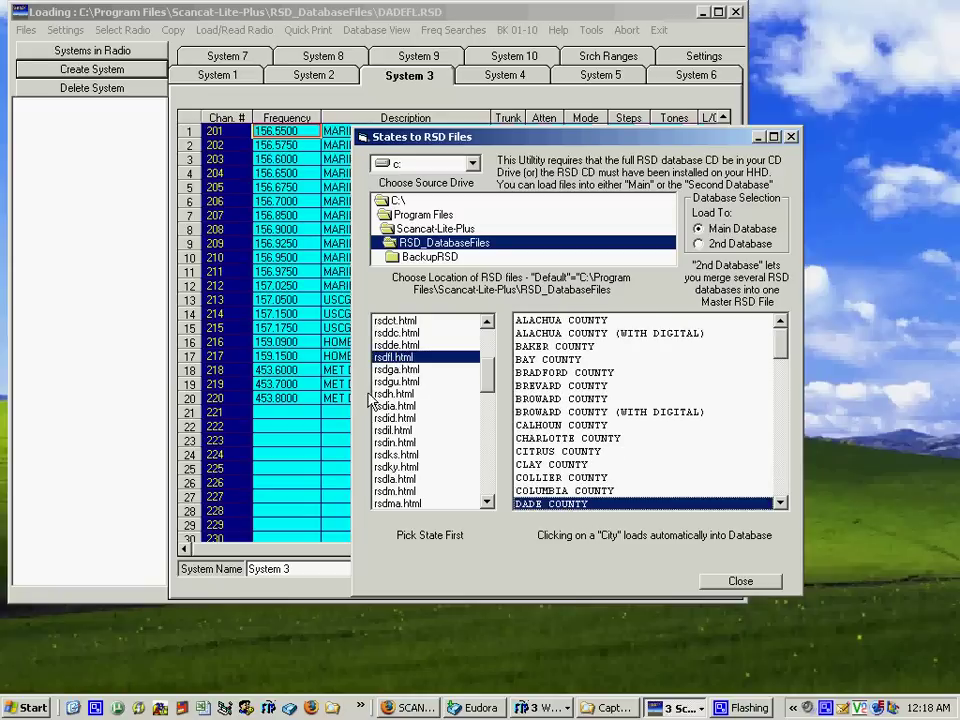
Step: Close the database picker and review the Dade County System 2, System 1 and DADE CO TNK grids
click(791, 138)
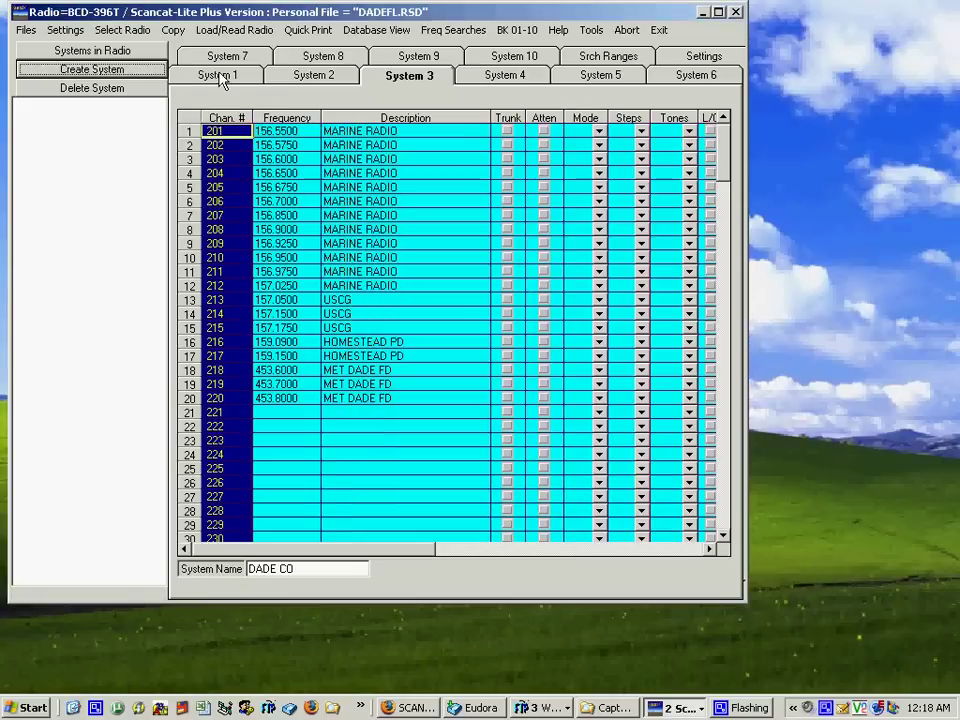
click(306, 79)
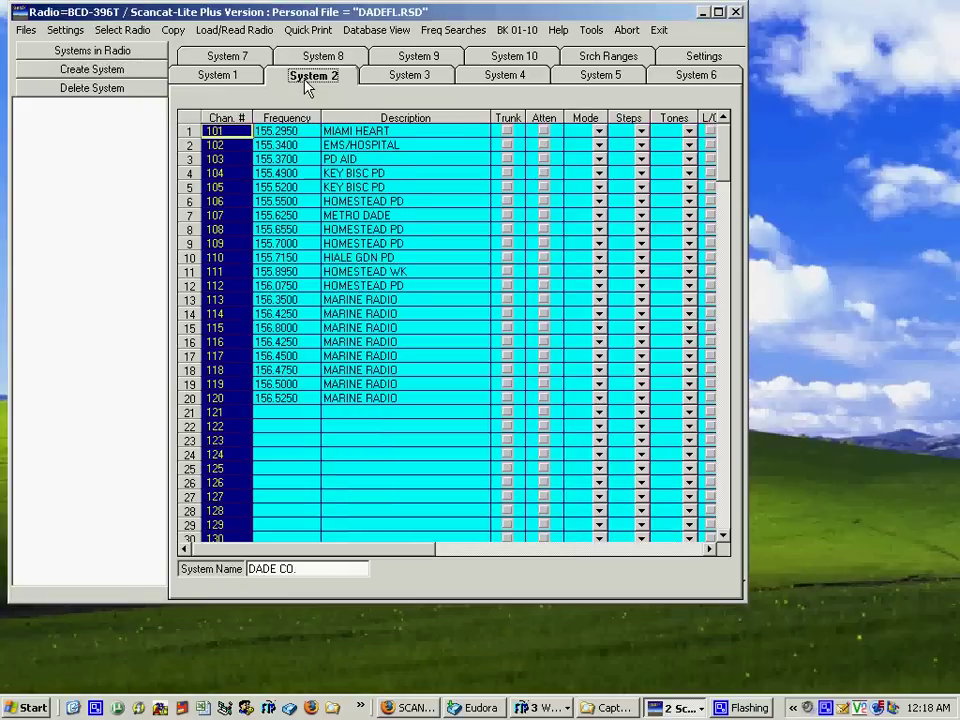
click(241, 80)
click(489, 80)
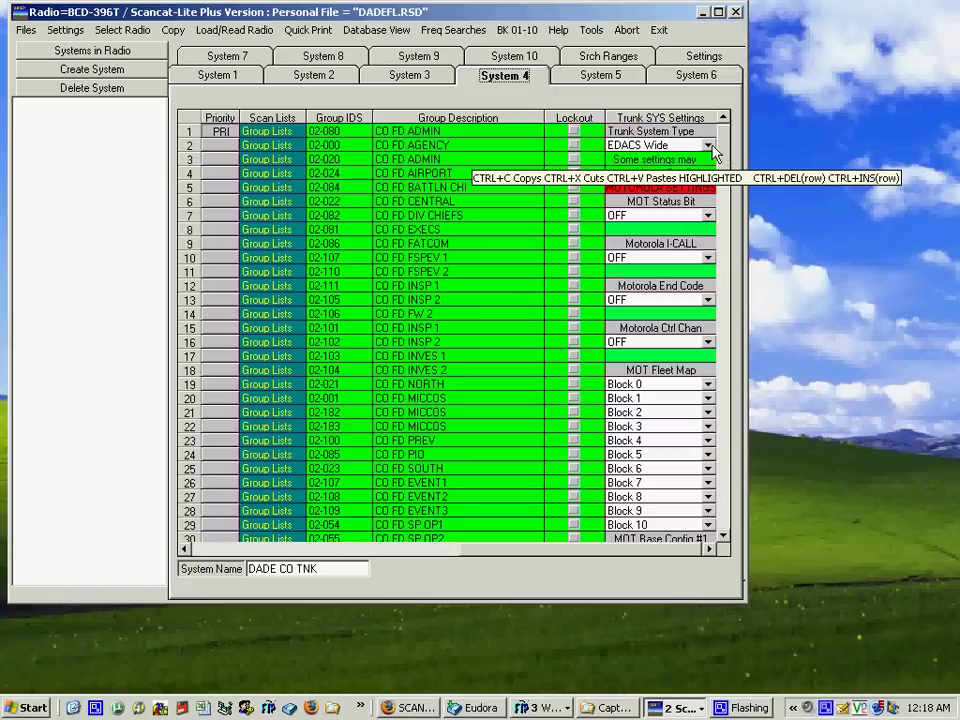
Step: Keep DADE CO TNK's trunk type as EDACS Wide and create a radio system from it
click(709, 146)
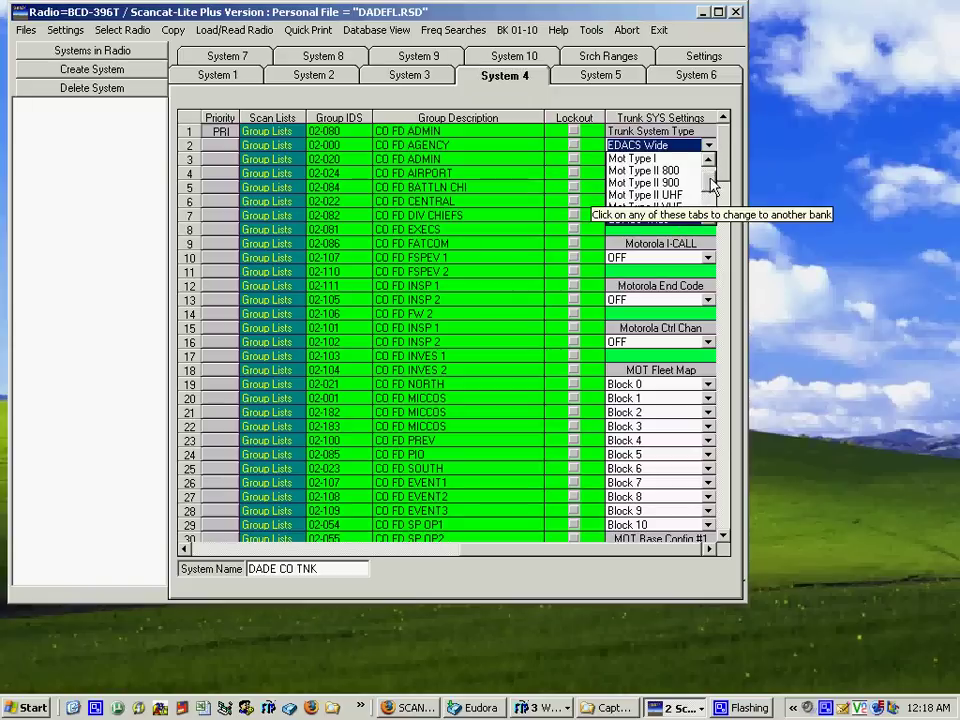
scroll(712, 185, up, 2)
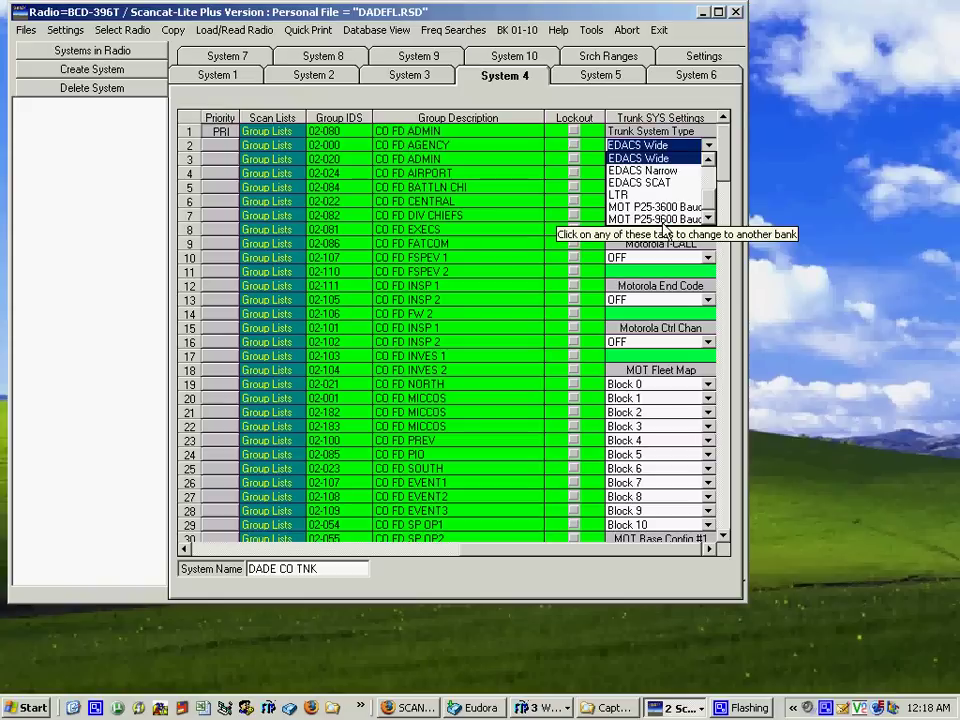
click(646, 145)
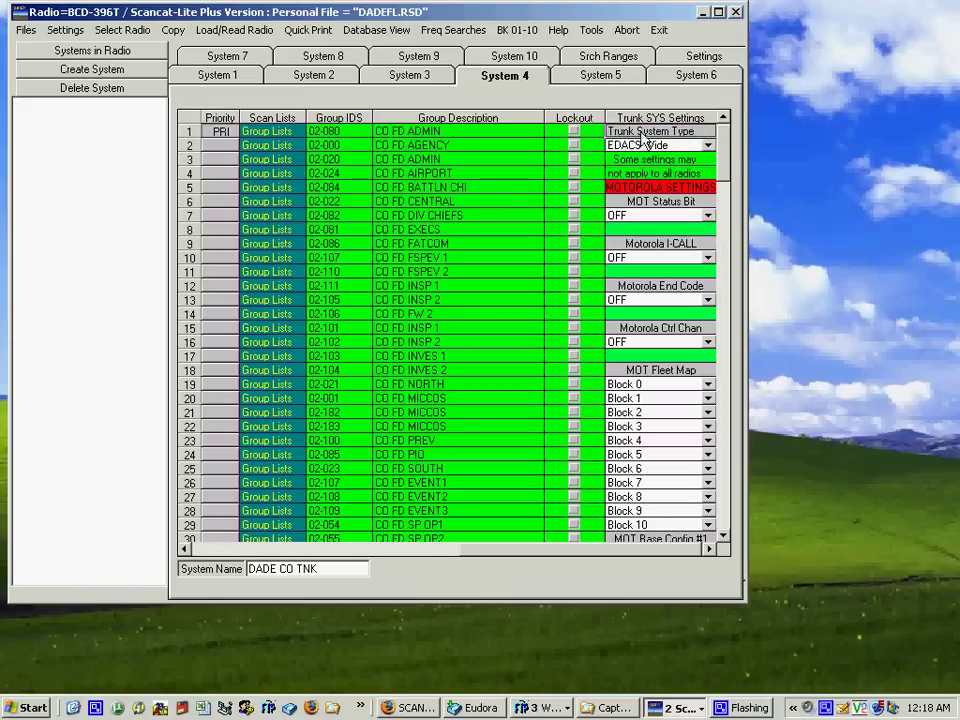
click(92, 72)
click(438, 390)
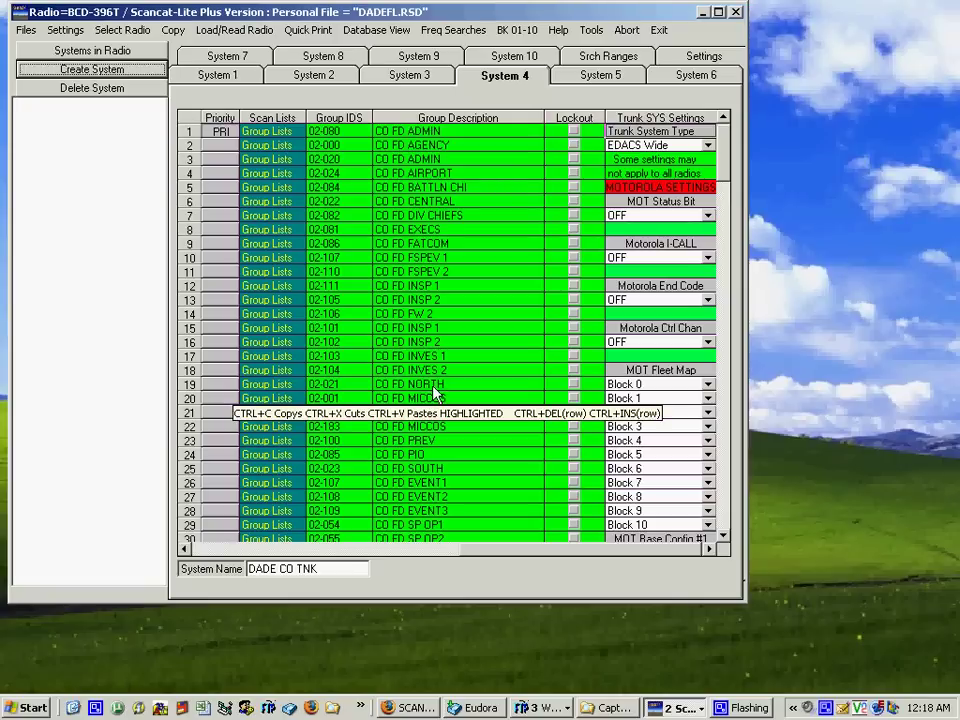
Step: Check the DADE CO TNK frequencies, then create a system from the 20-channel DADE CO. grid
click(236, 227)
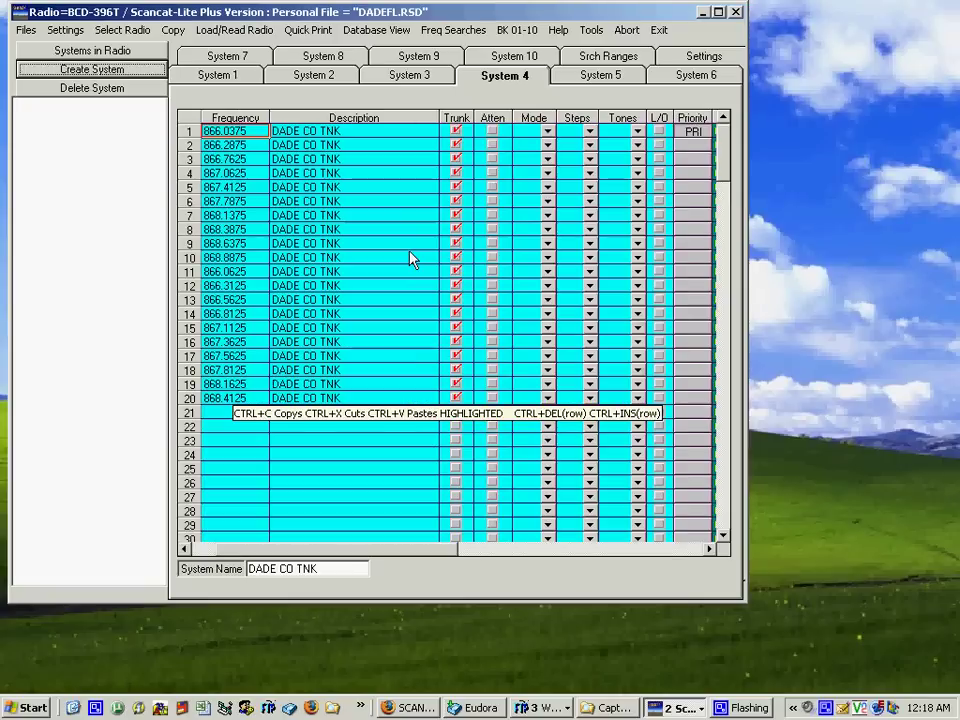
key(Down)
key(Down)
key(Down)
key(Down)
key(Down)
key(Down)
key(Down)
key(Down)
key(Down)
key(Down)
key(Down)
key(Down)
key(Down)
key(Down)
key(Down)
key(Down)
key(ctrl+Home)
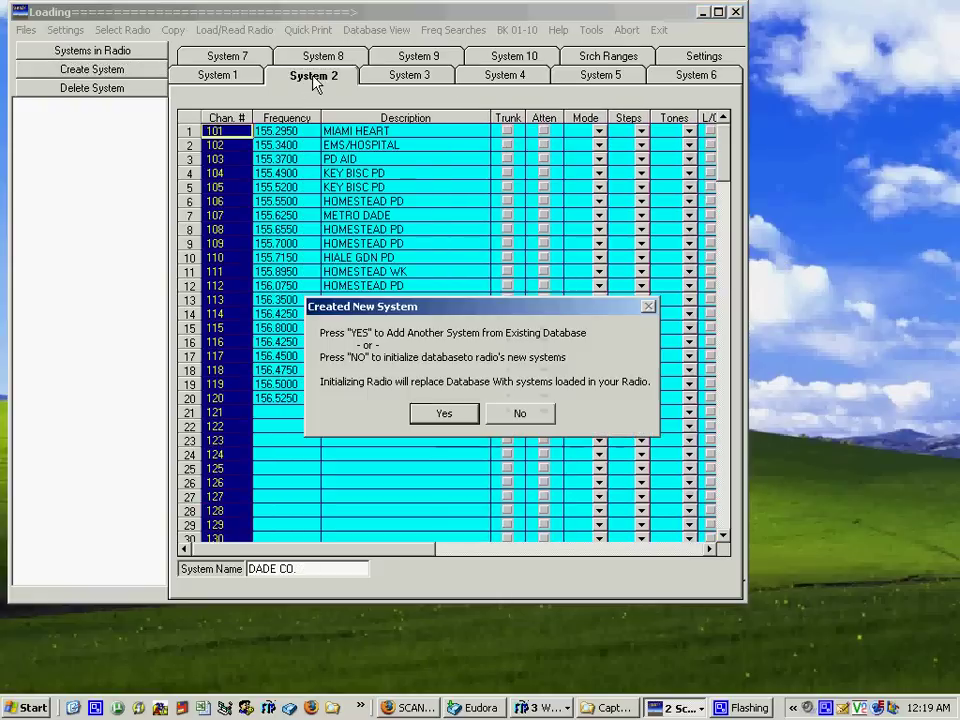
click(444, 415)
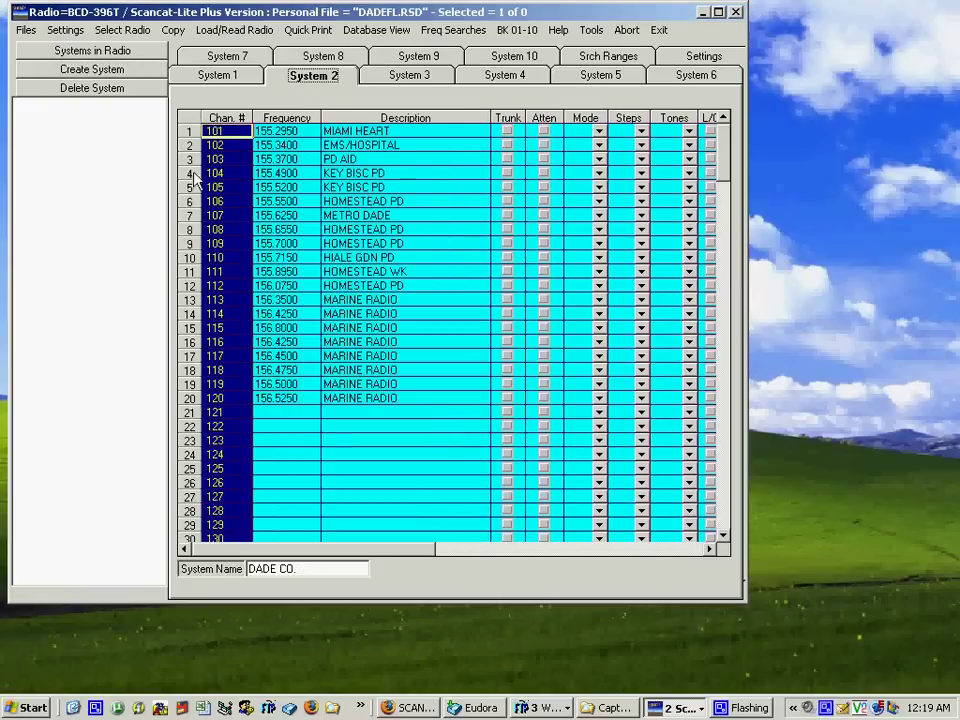
click(82, 66)
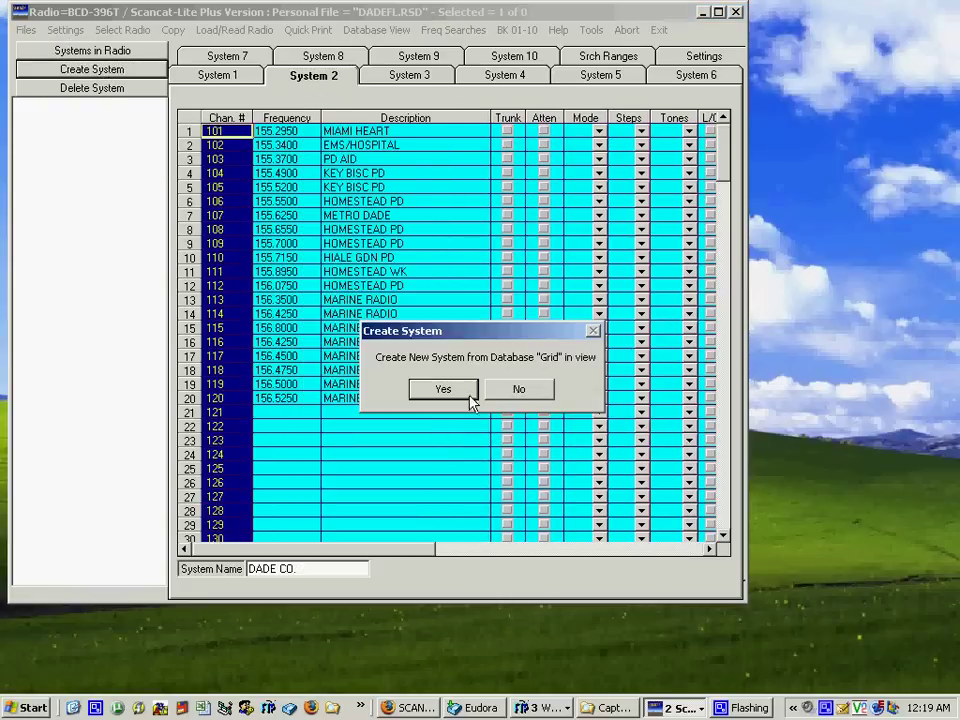
click(443, 389)
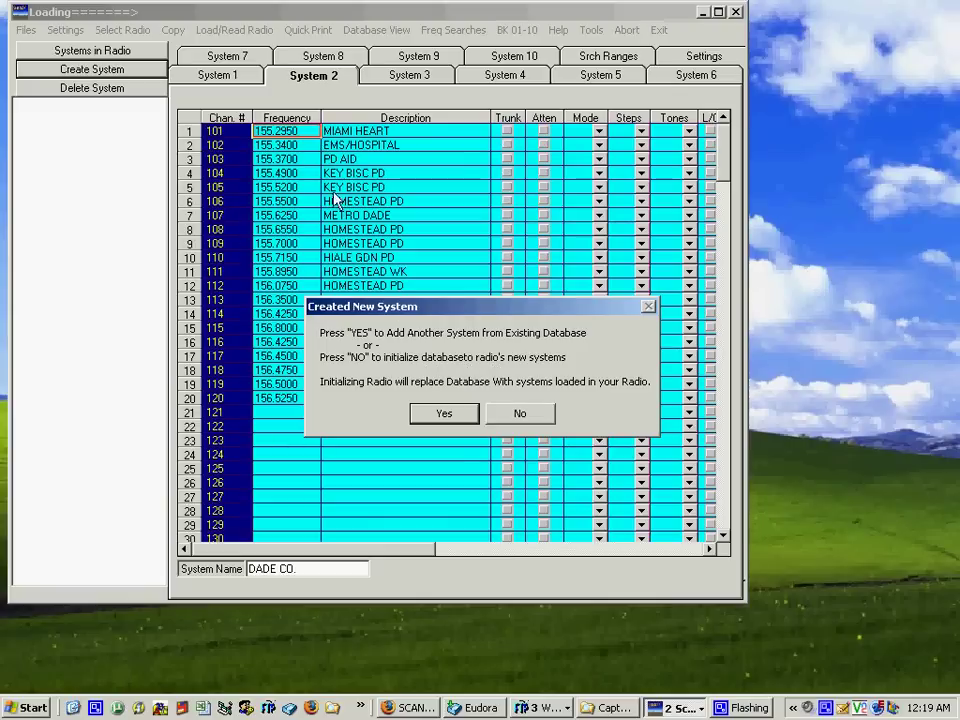
Step: Stop adding systems and list the radio's systems, including System 3, DADE CO TNK and DADE CO. at QK 52
click(519, 416)
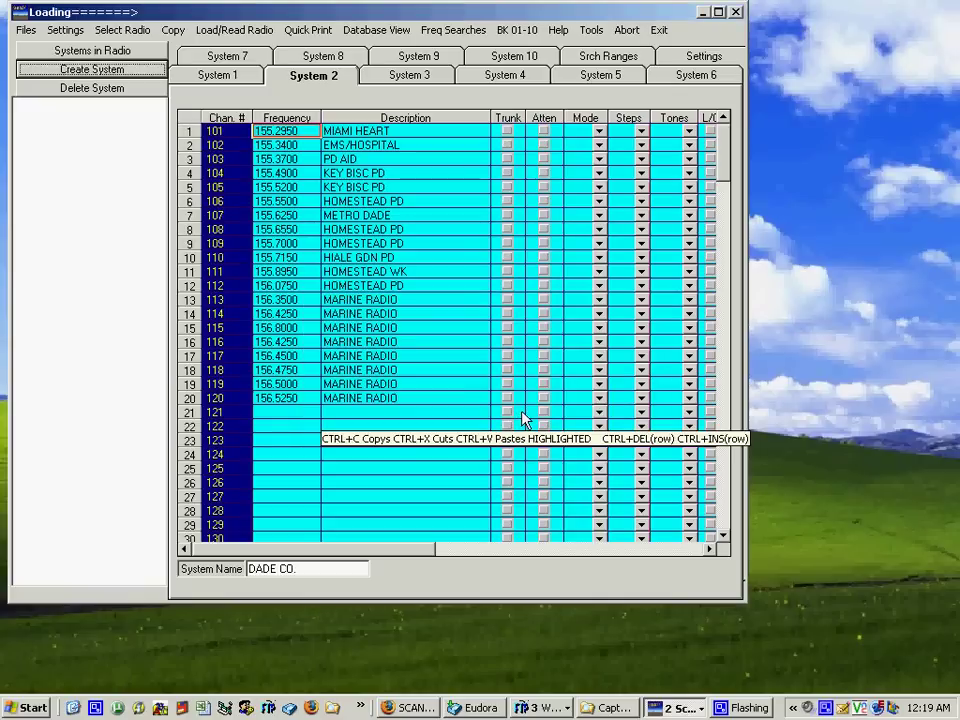
click(100, 51)
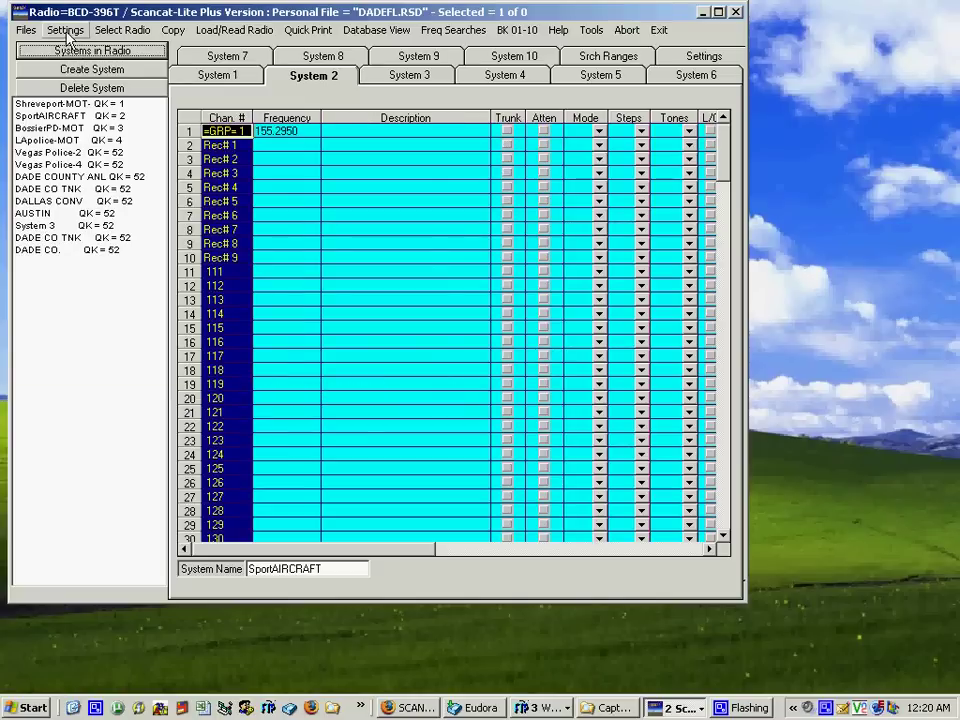
Step: Read the radio's 13 system settings and change AUSTIN-2's quick key from 52 to 5
click(66, 34)
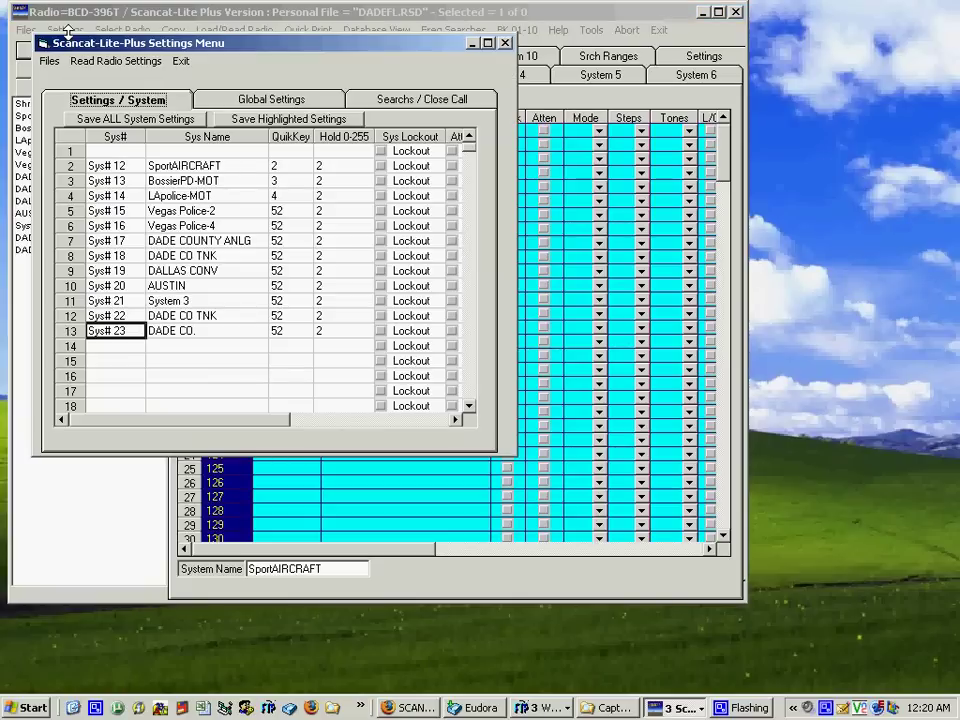
click(115, 61)
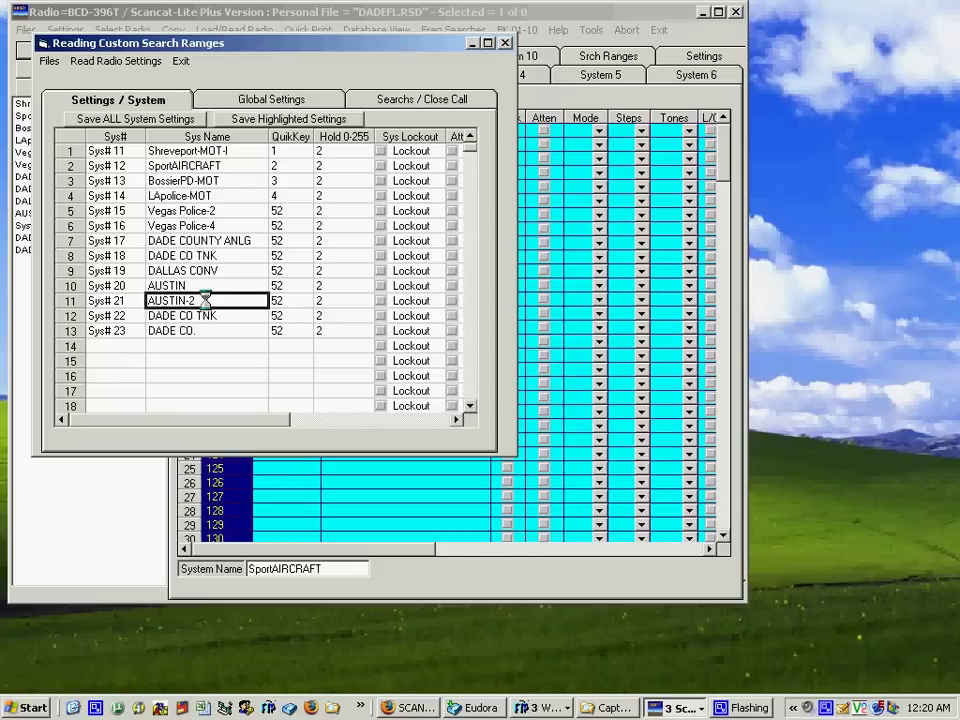
click(290, 300)
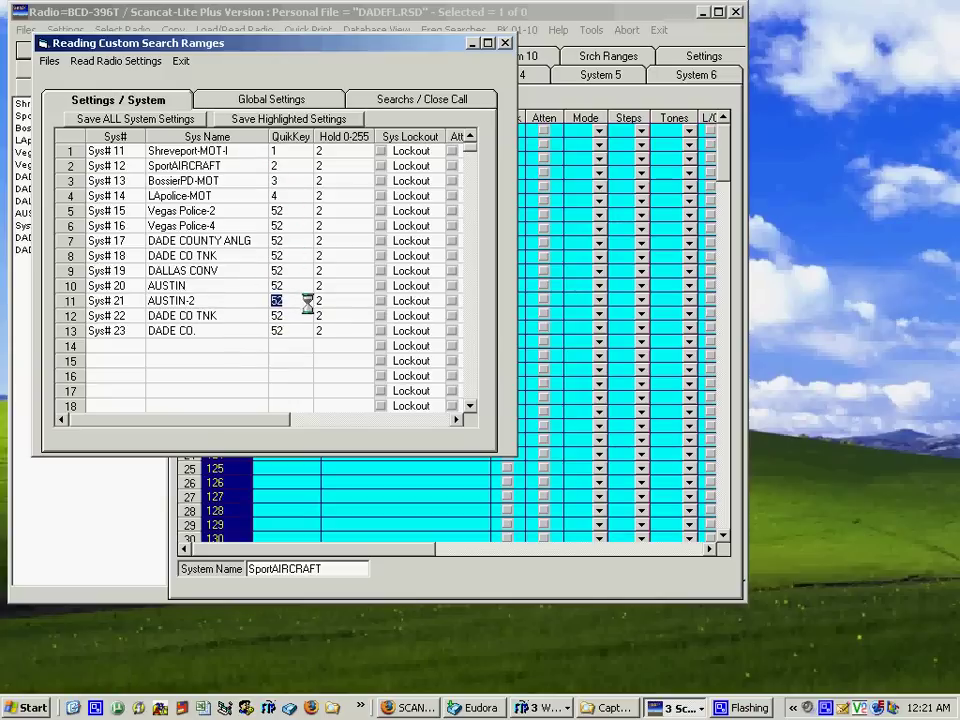
text(5)
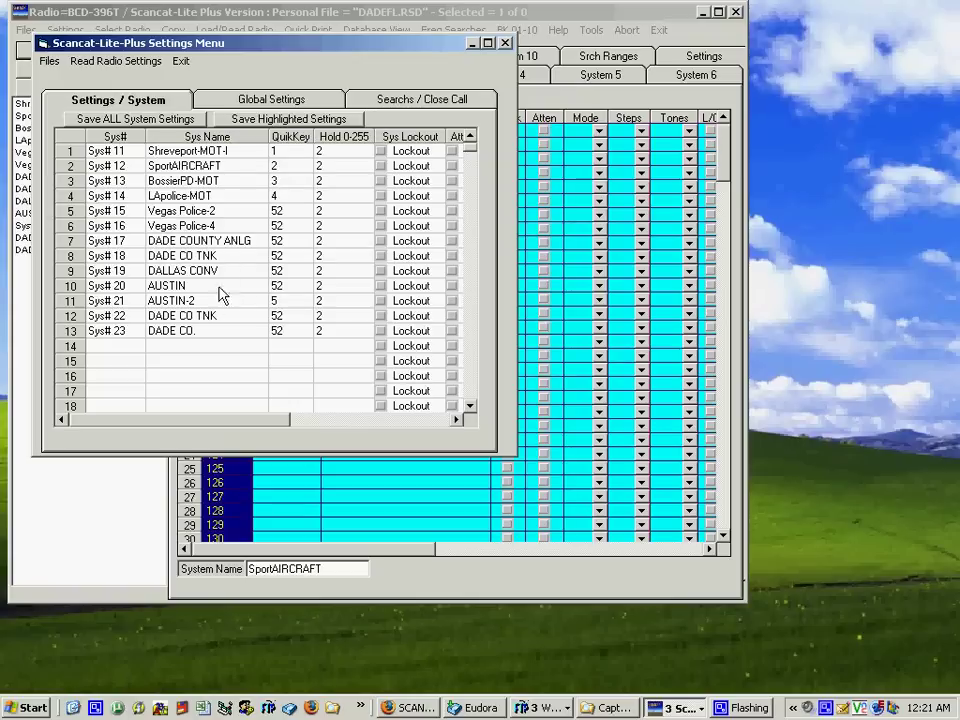
click(207, 302)
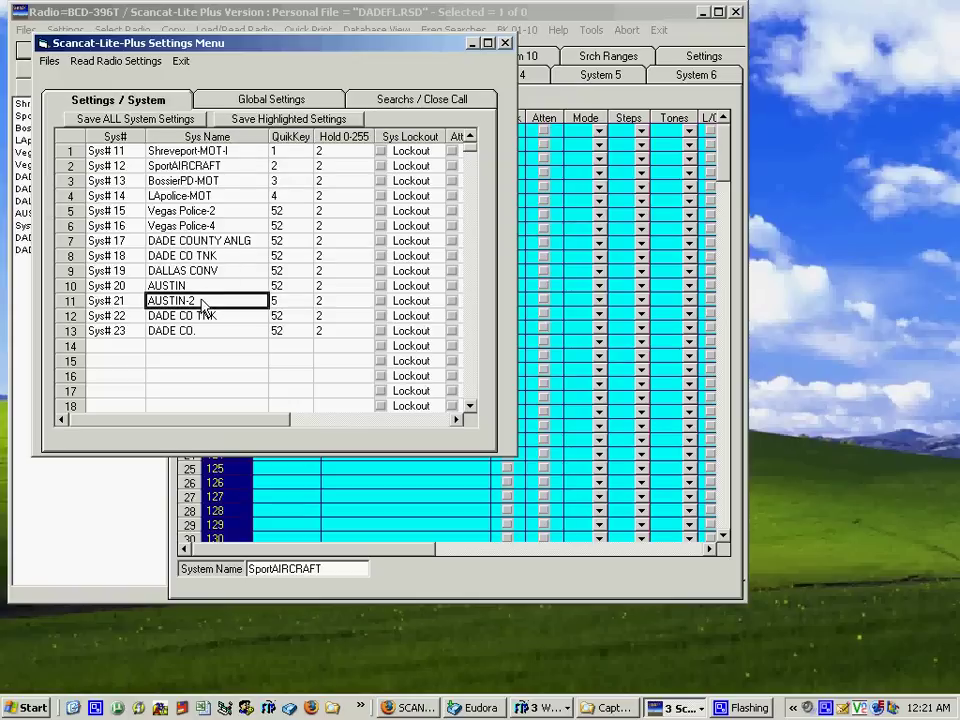
Step: Write the highlighted AUSTIN-2 settings with quick key 5 to the radio
click(287, 120)
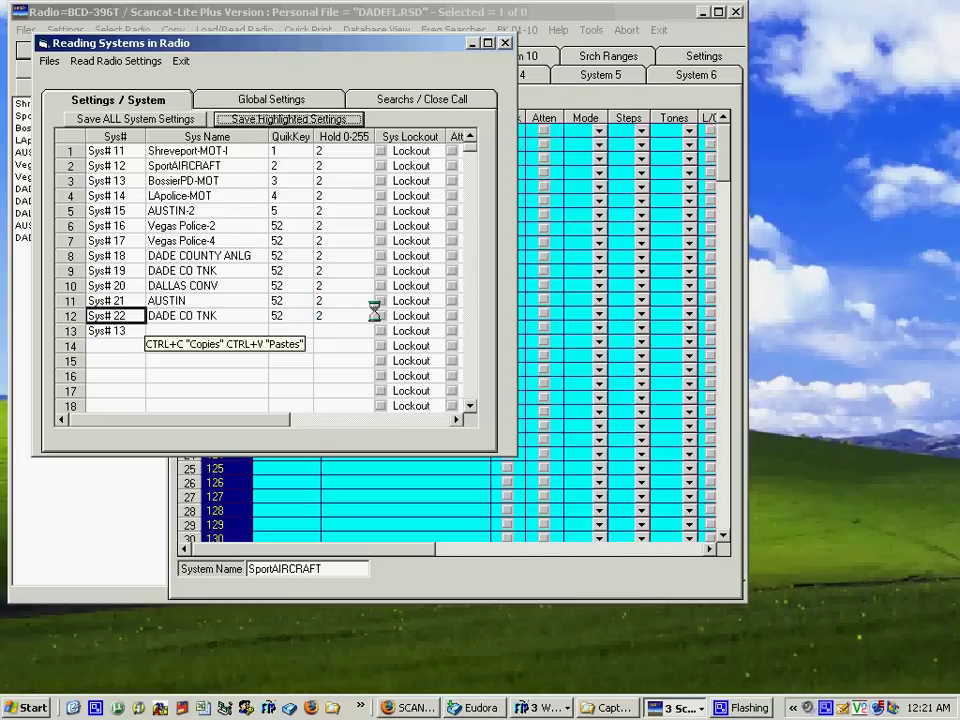
Step: Close the Settings Menu and show the DALLAS CONV system's empty channel list
click(506, 43)
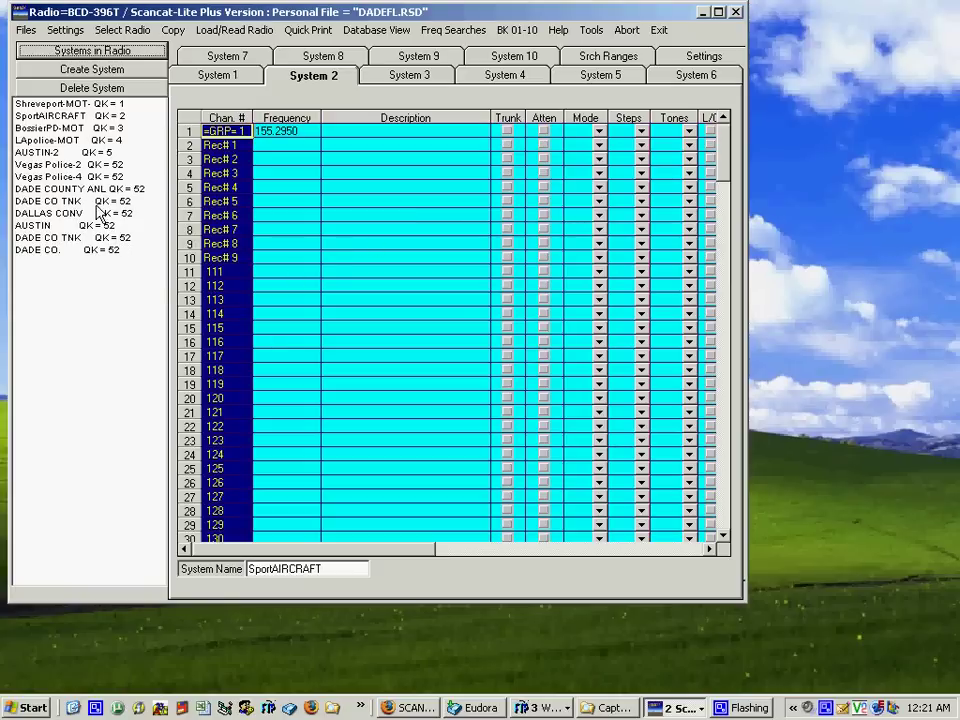
click(54, 216)
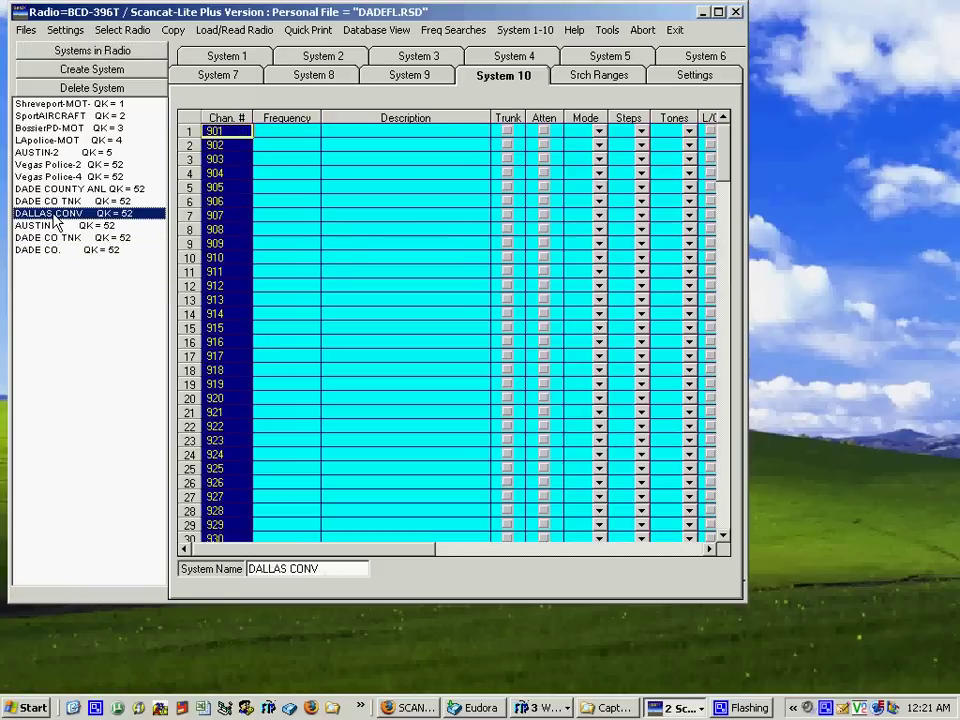